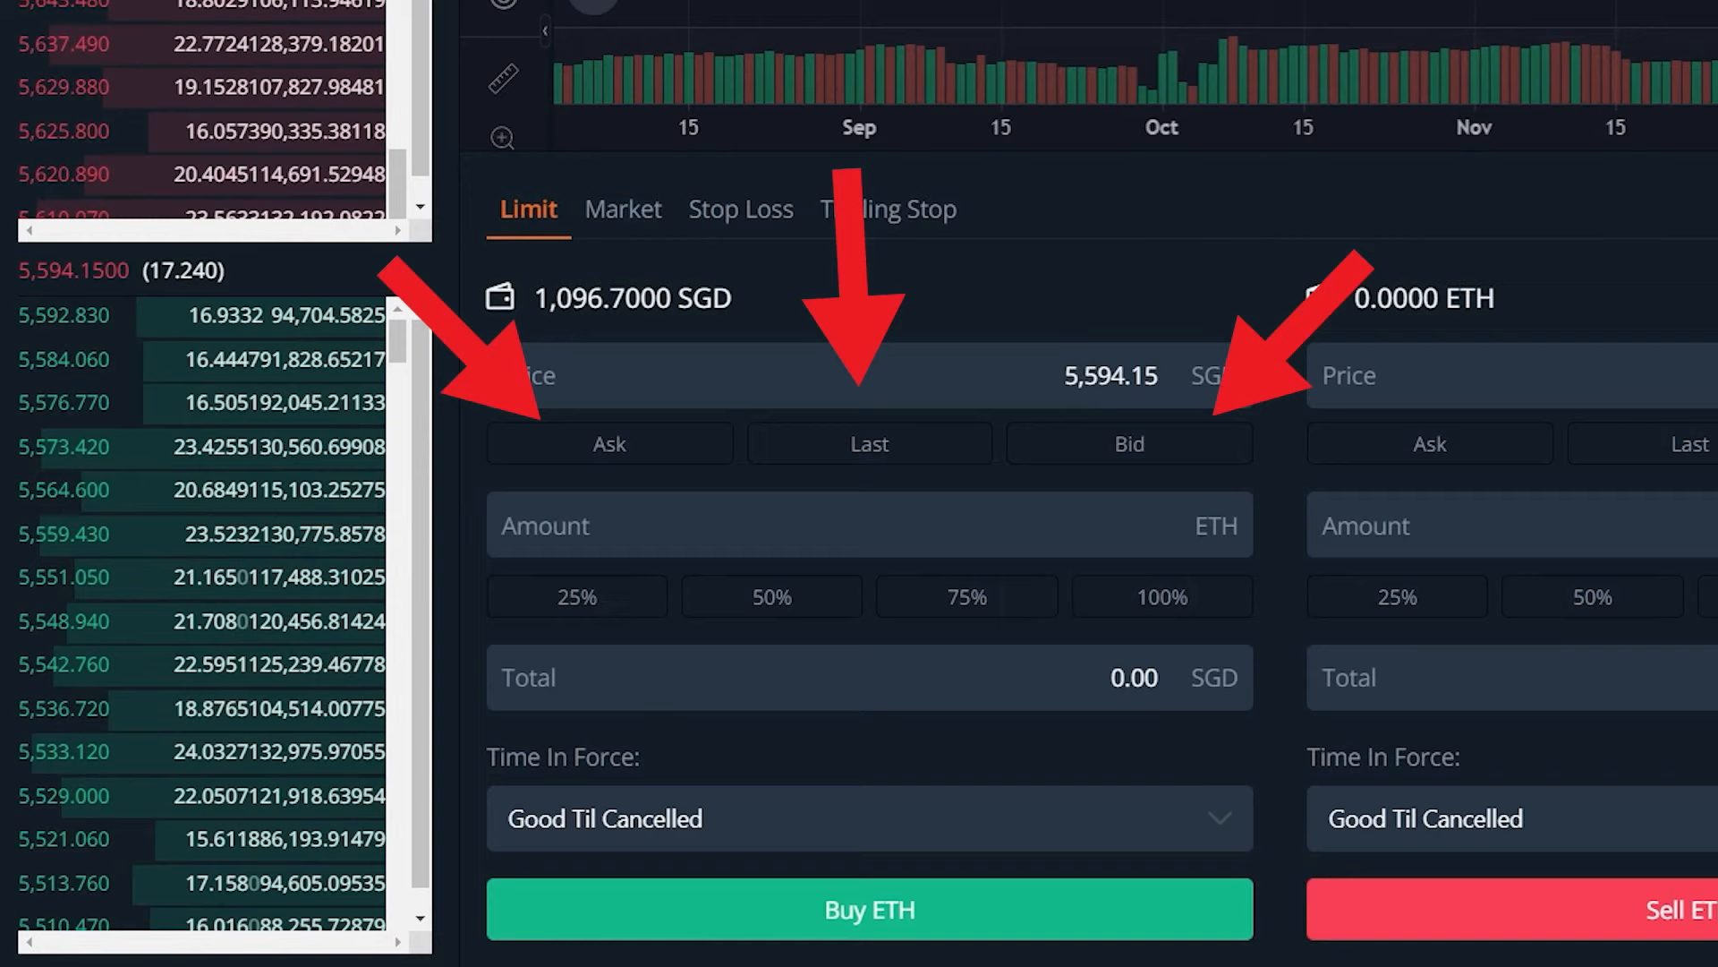
# Step: Try the last, ask and bid price presets on the limit buy order and view the market order form
pyautogui.click(887, 462)
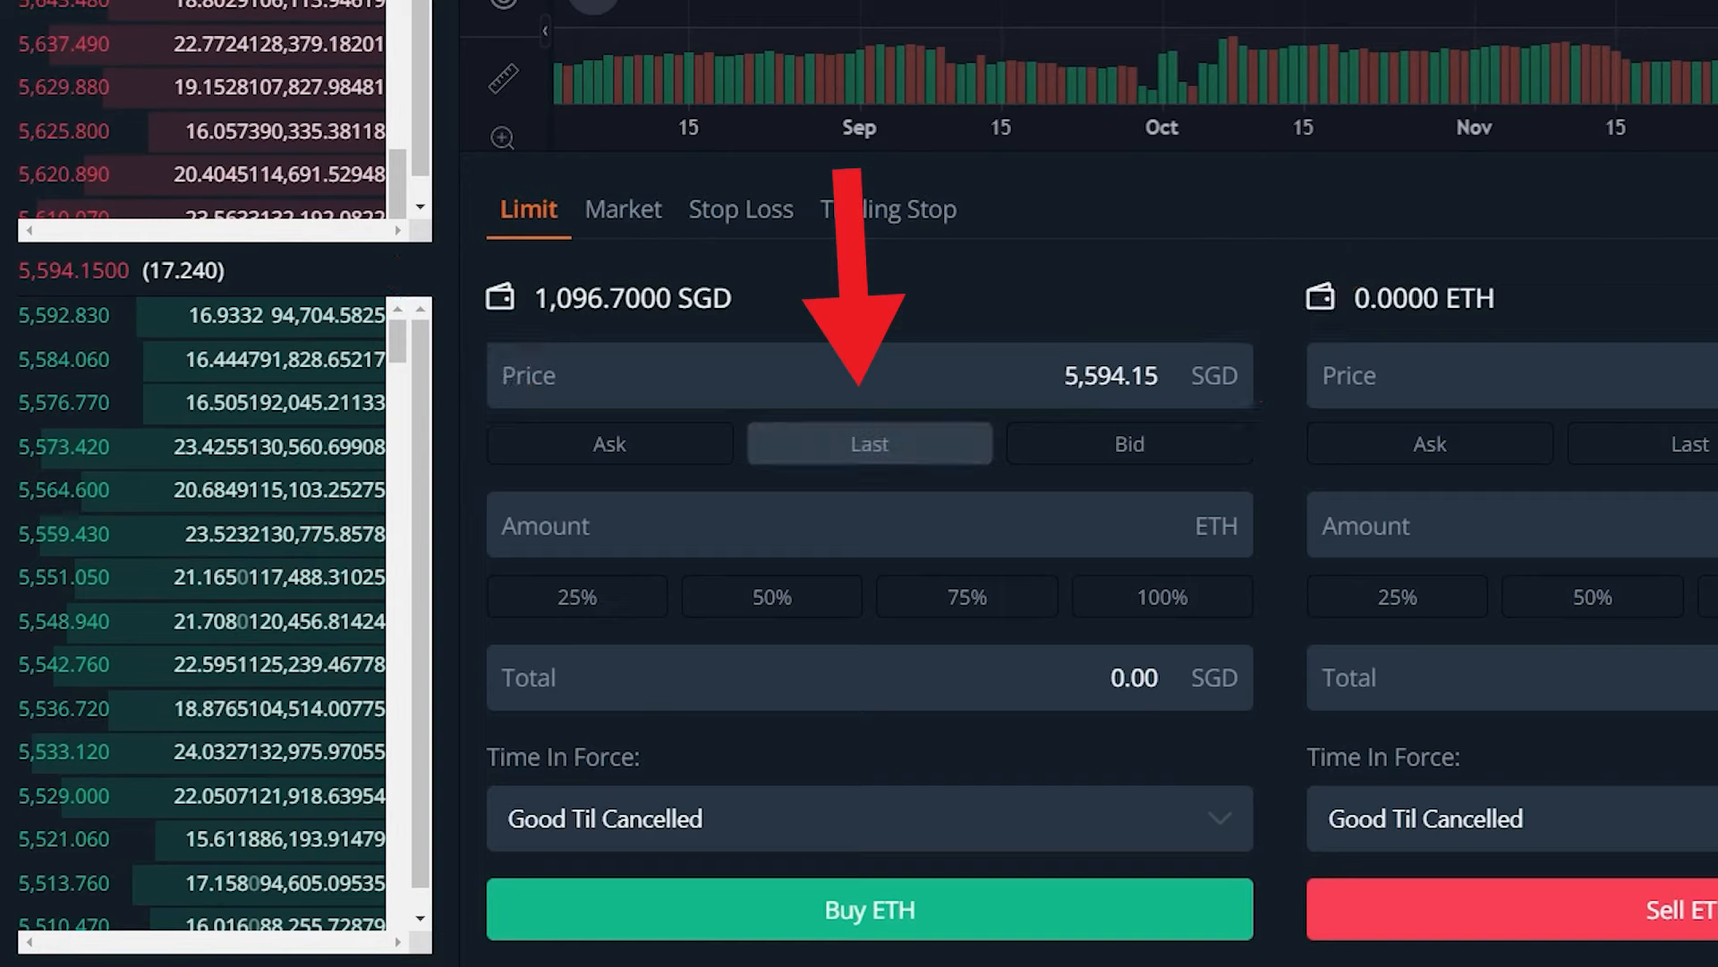
pyautogui.click(627, 447)
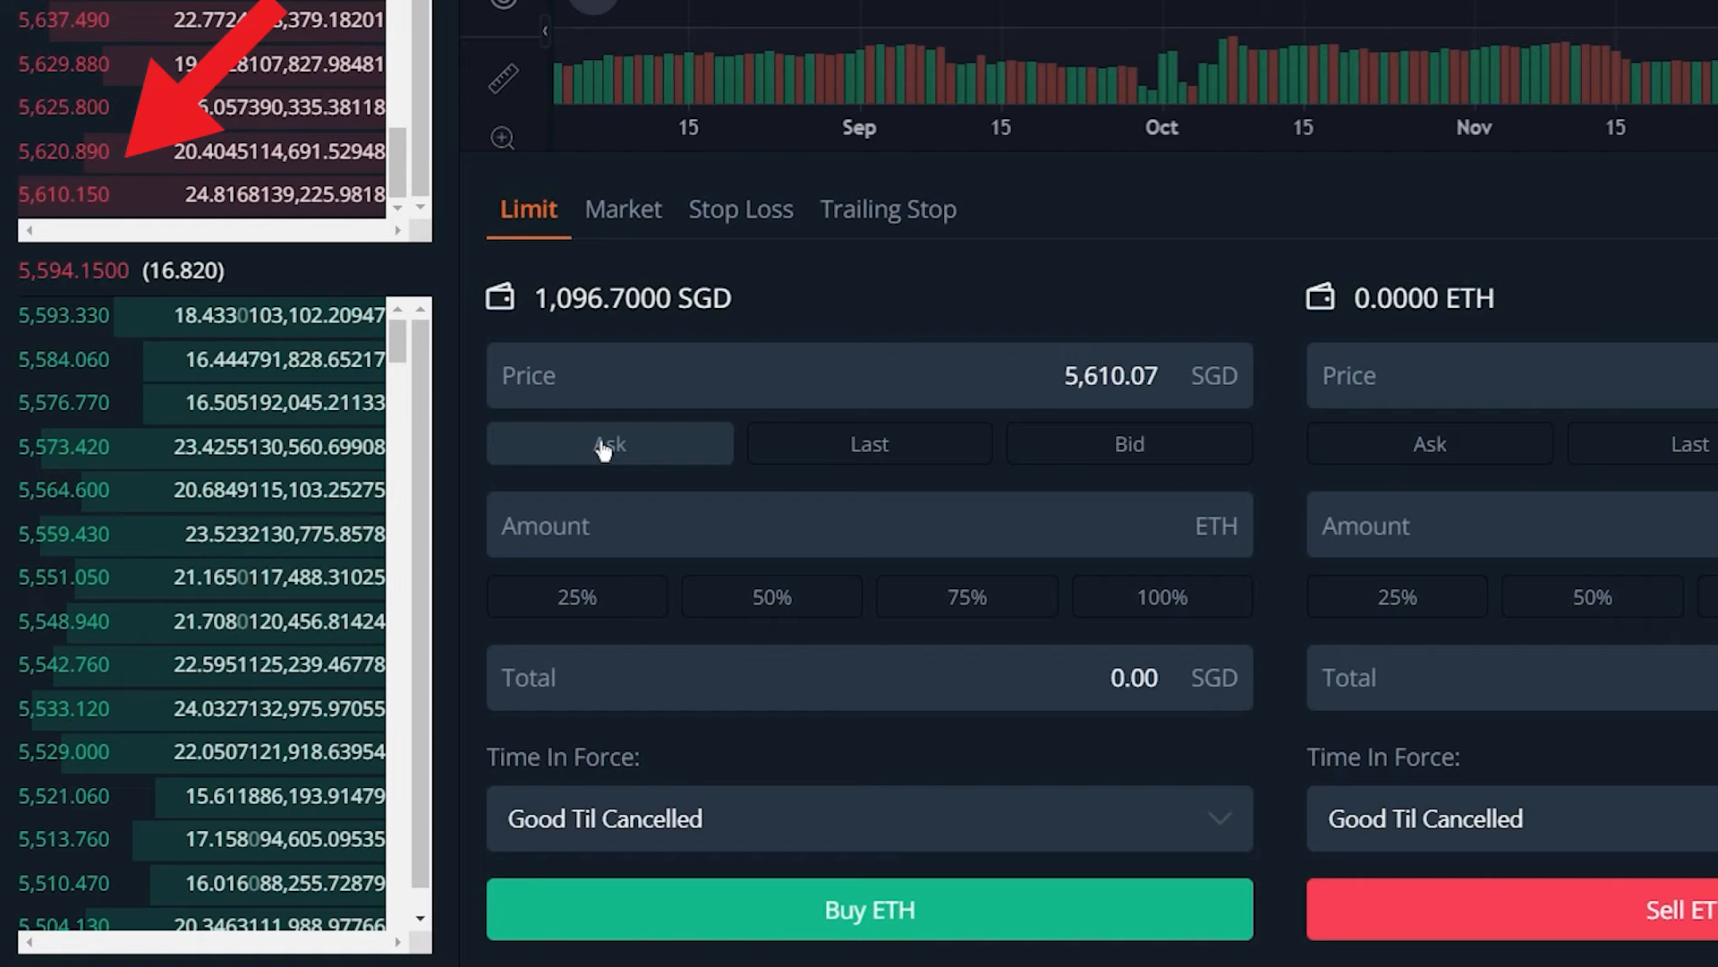
pyautogui.click(1123, 444)
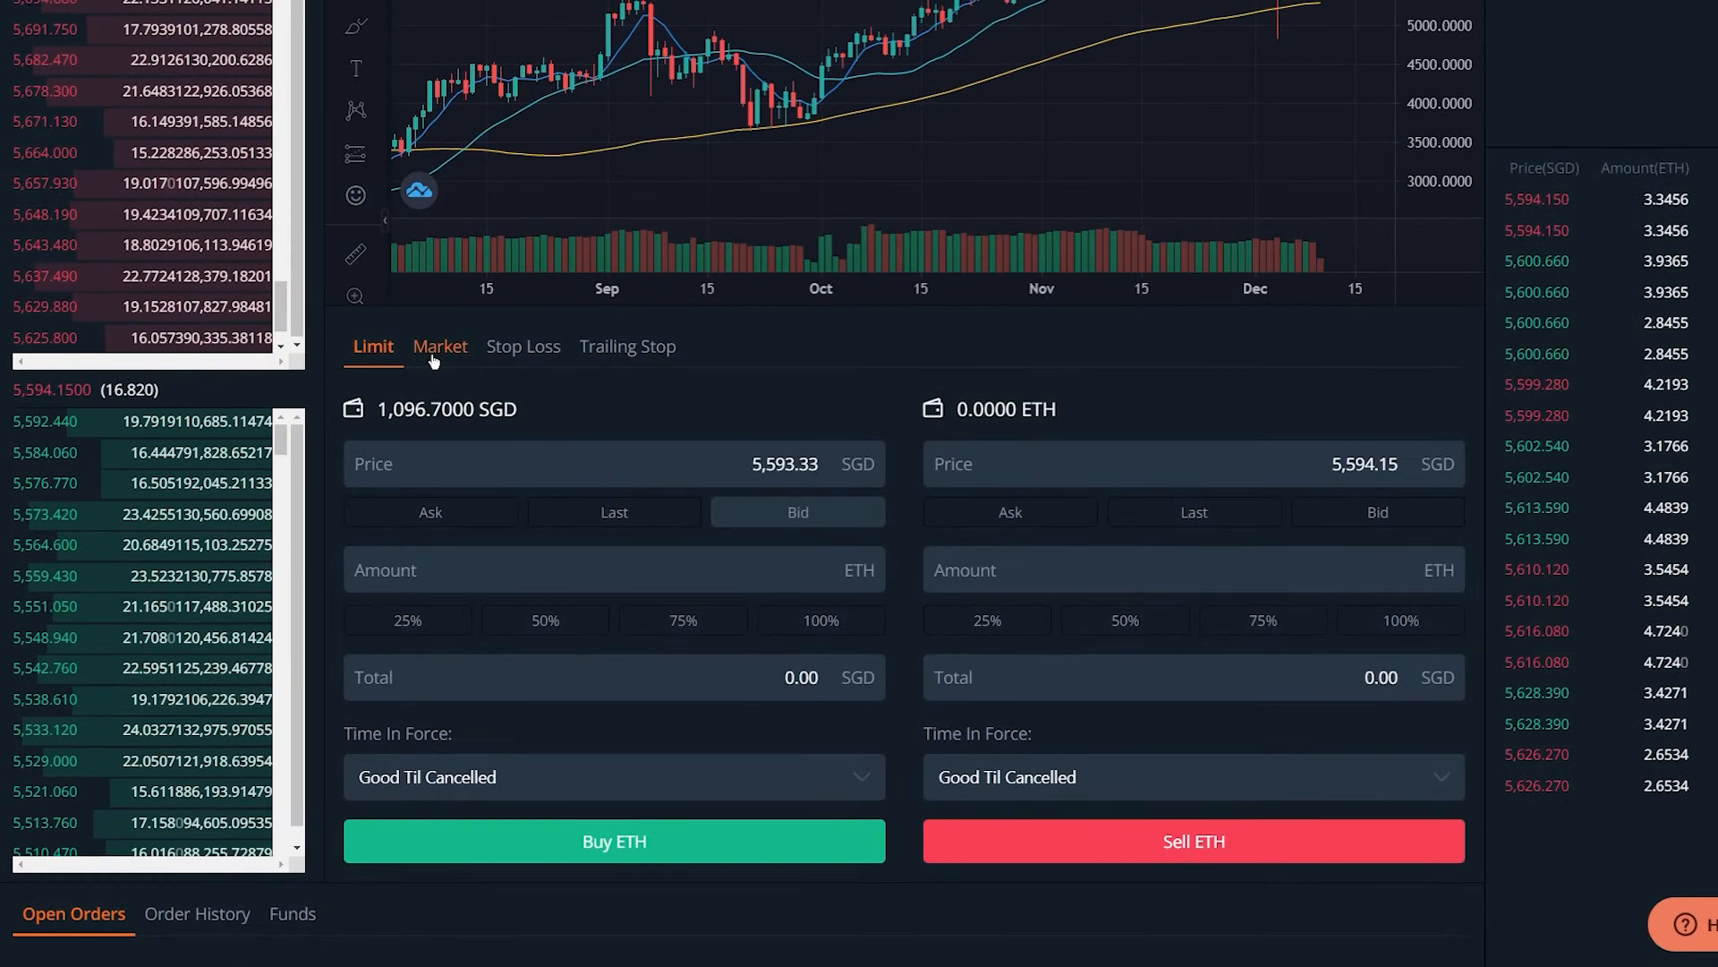
pyautogui.click(439, 351)
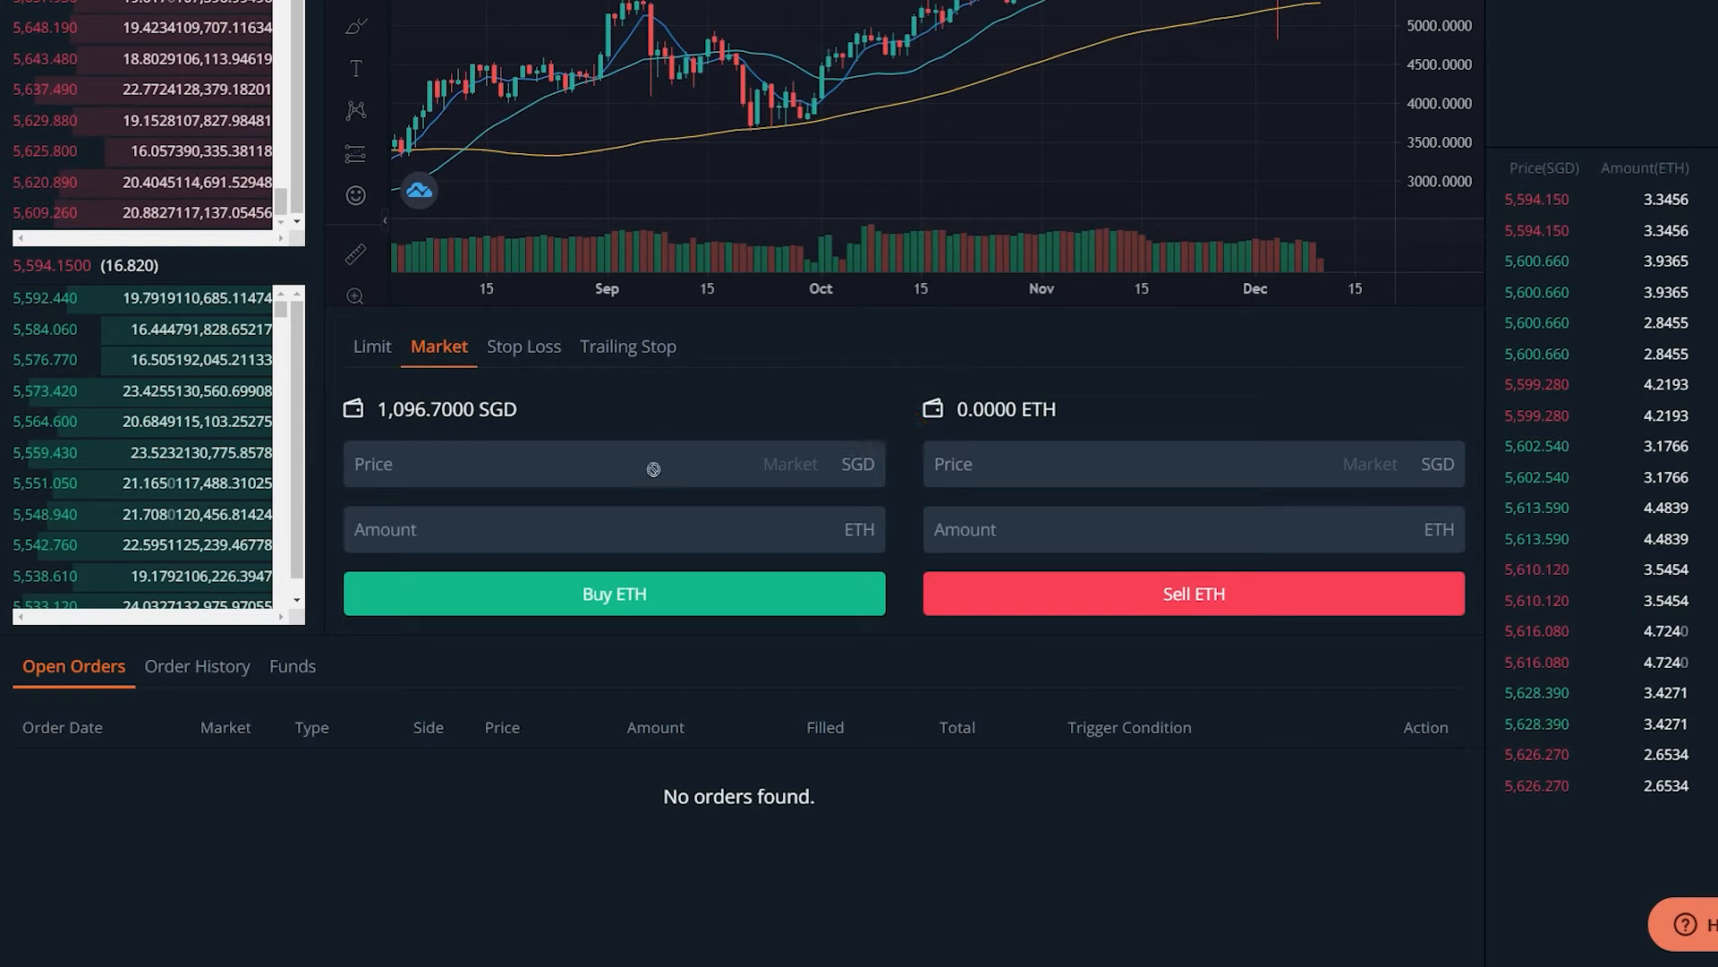
# Step: Set up a limit buy order for ETH at the current ask price, using 100% of the SGD balance
pyautogui.click(376, 349)
pyautogui.scroll(-1, 573, 501)
pyautogui.click(432, 450)
pyautogui.click(866, 559)
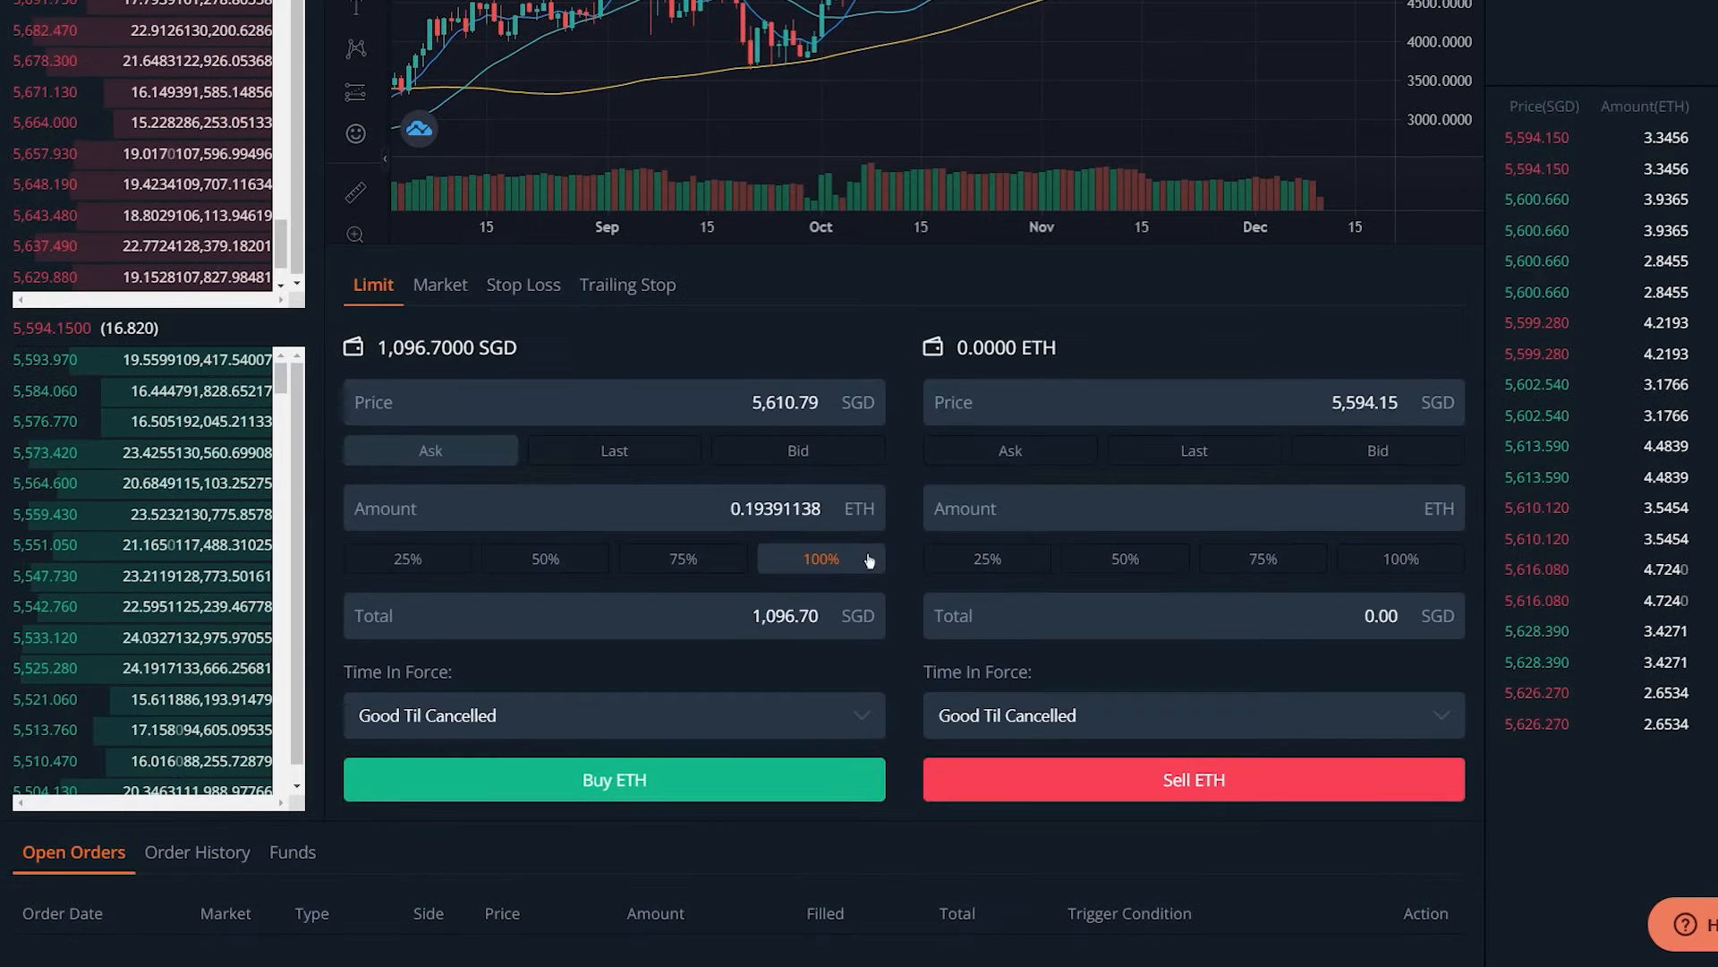
# Step: Submit the ETH limit buy order, check its fee in the order summary, and confirm it
pyautogui.click(770, 779)
pyautogui.moveTo(1020, 558); pyautogui.dragTo(1111, 559)
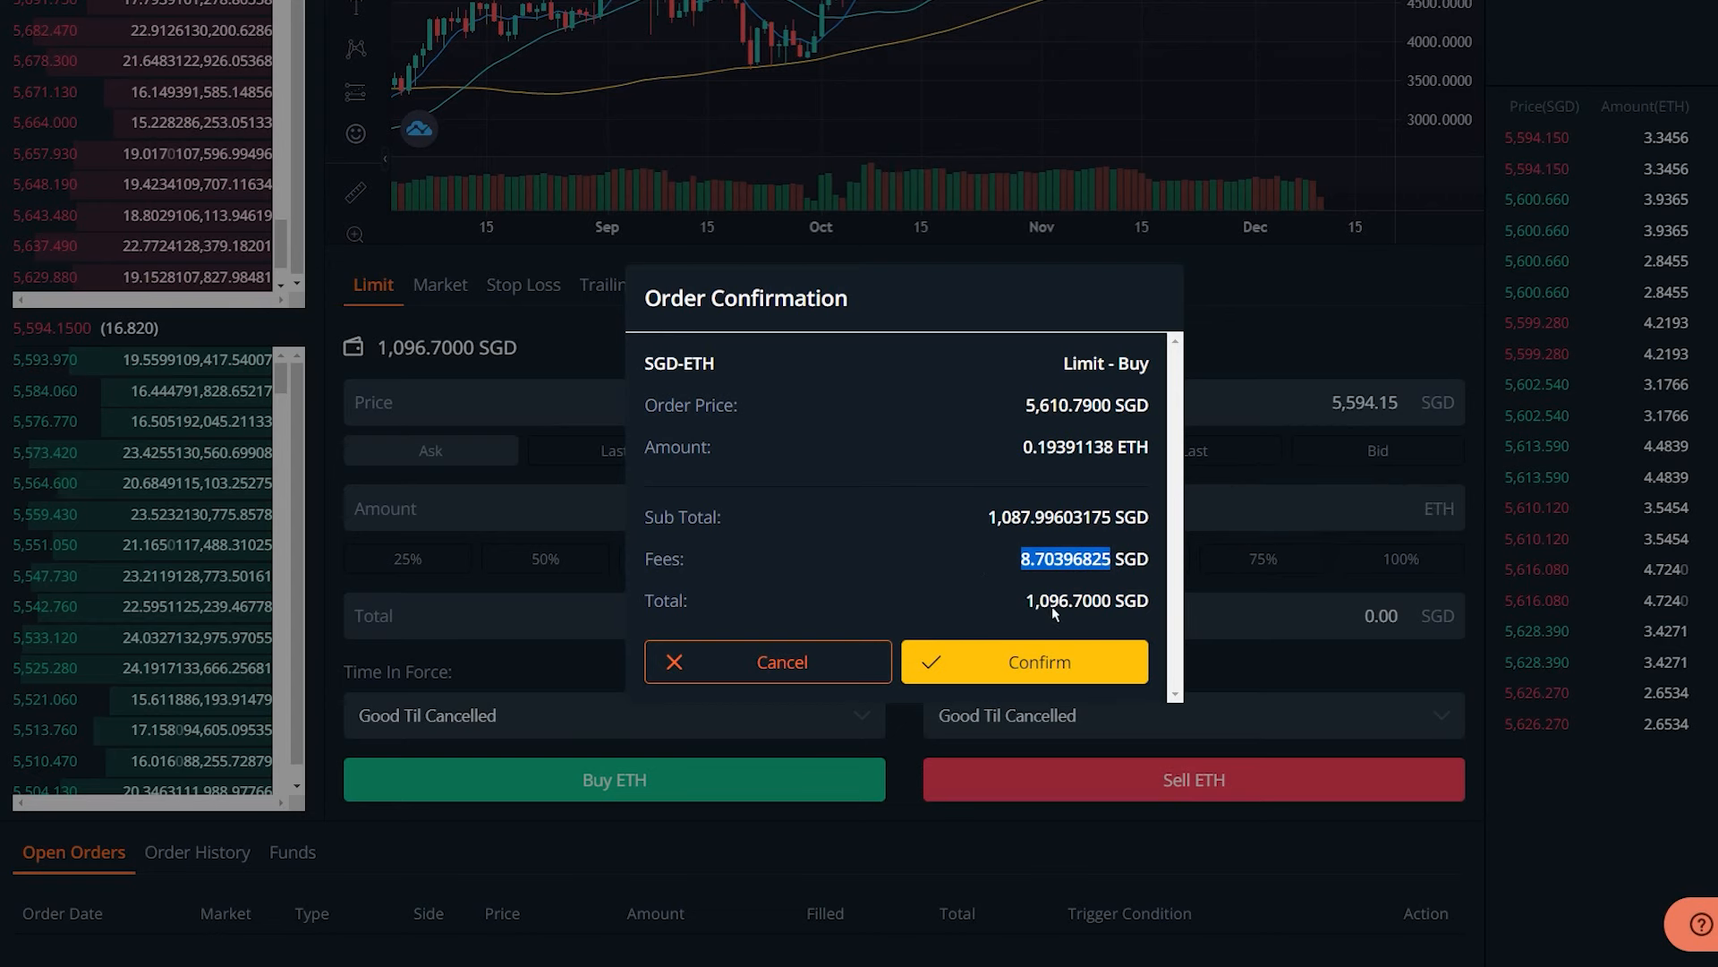
pyautogui.click(1005, 663)
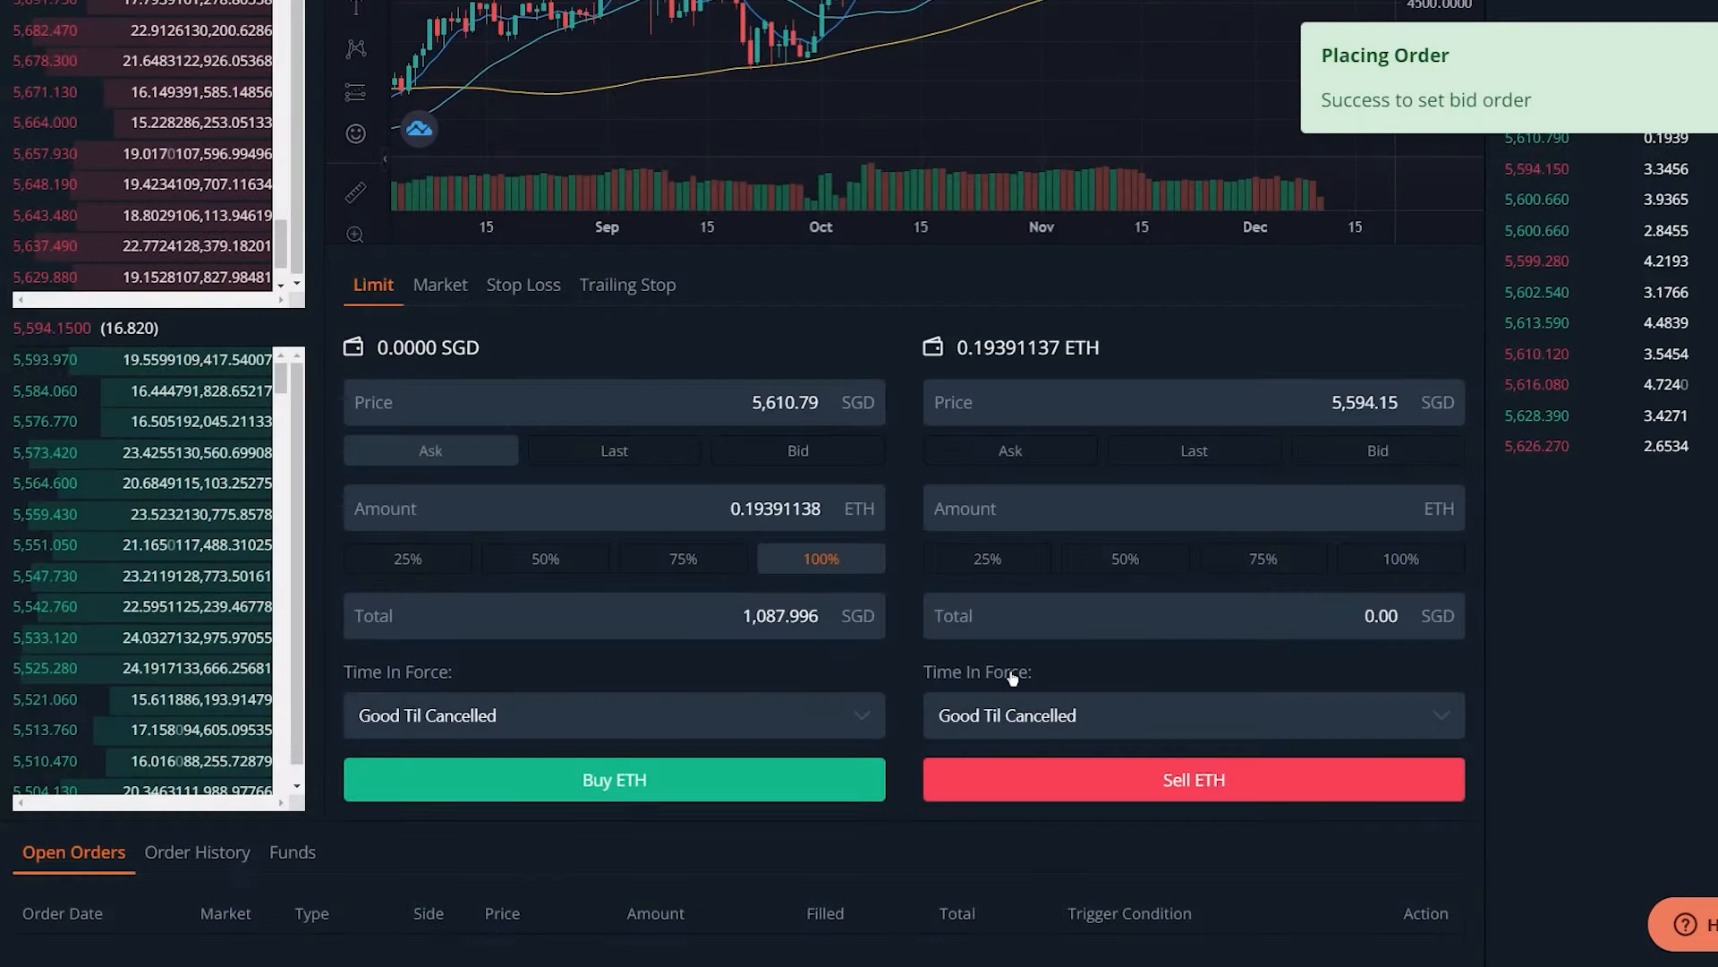
# Step: Open the wallet's asset overview and check the holdings after the ETH purchase
pyautogui.scroll(4, 902, 673)
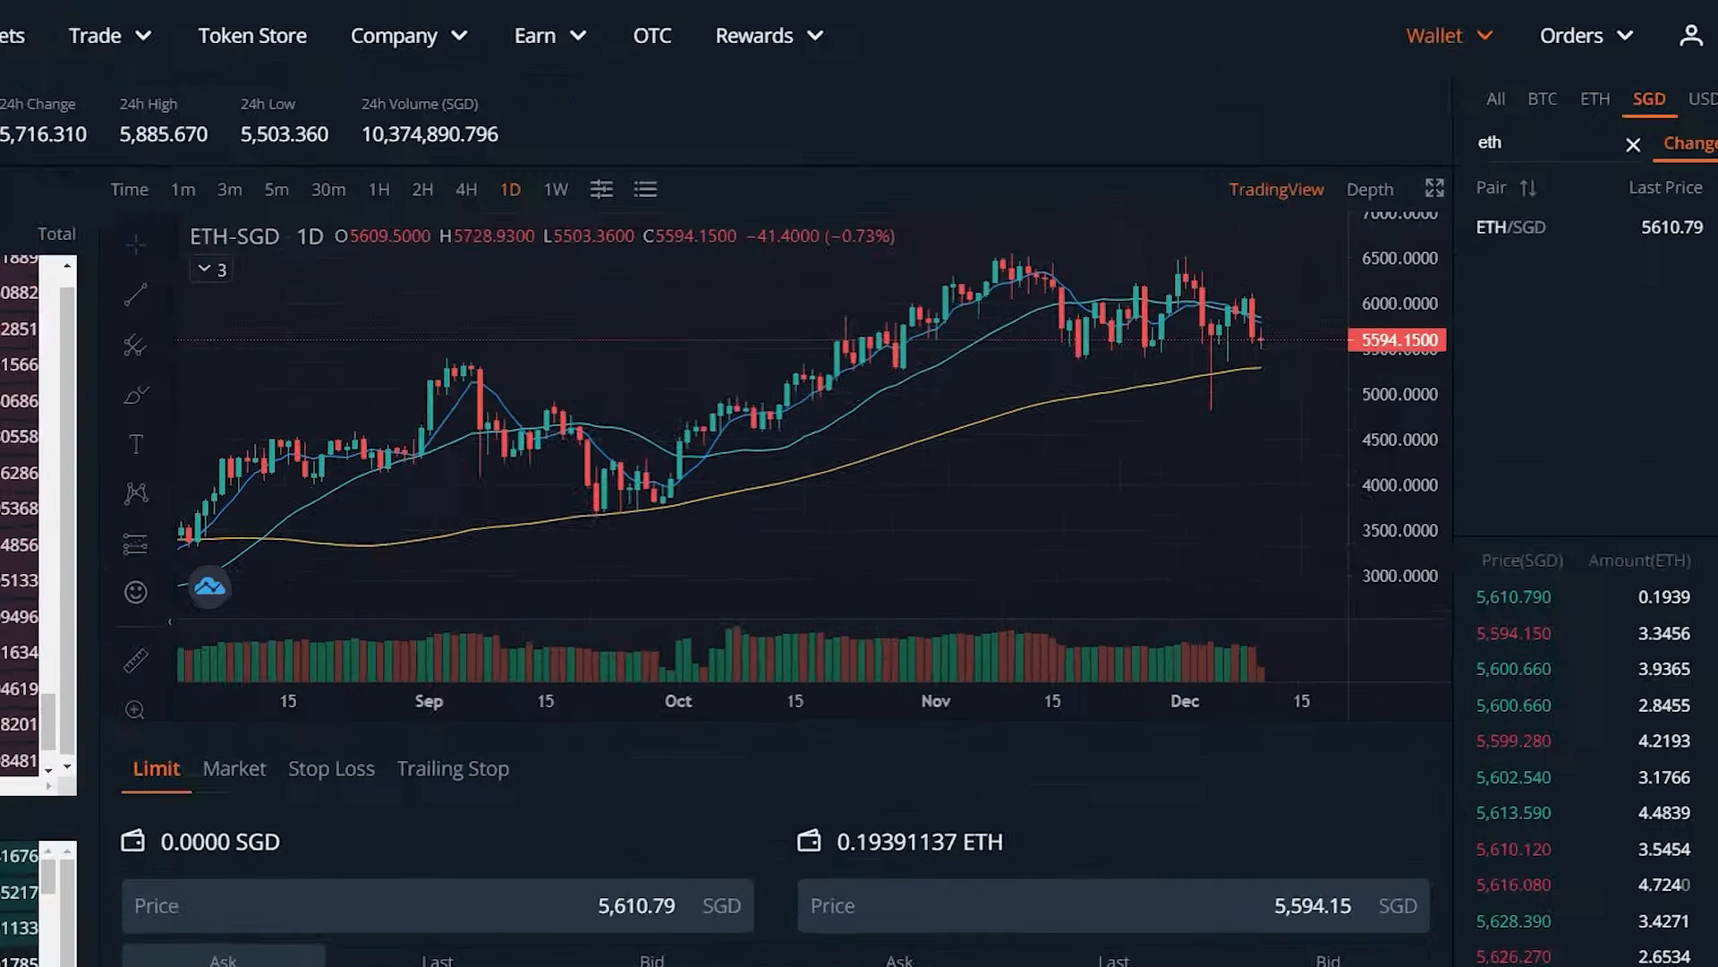
pyautogui.moveTo(1441, 36)
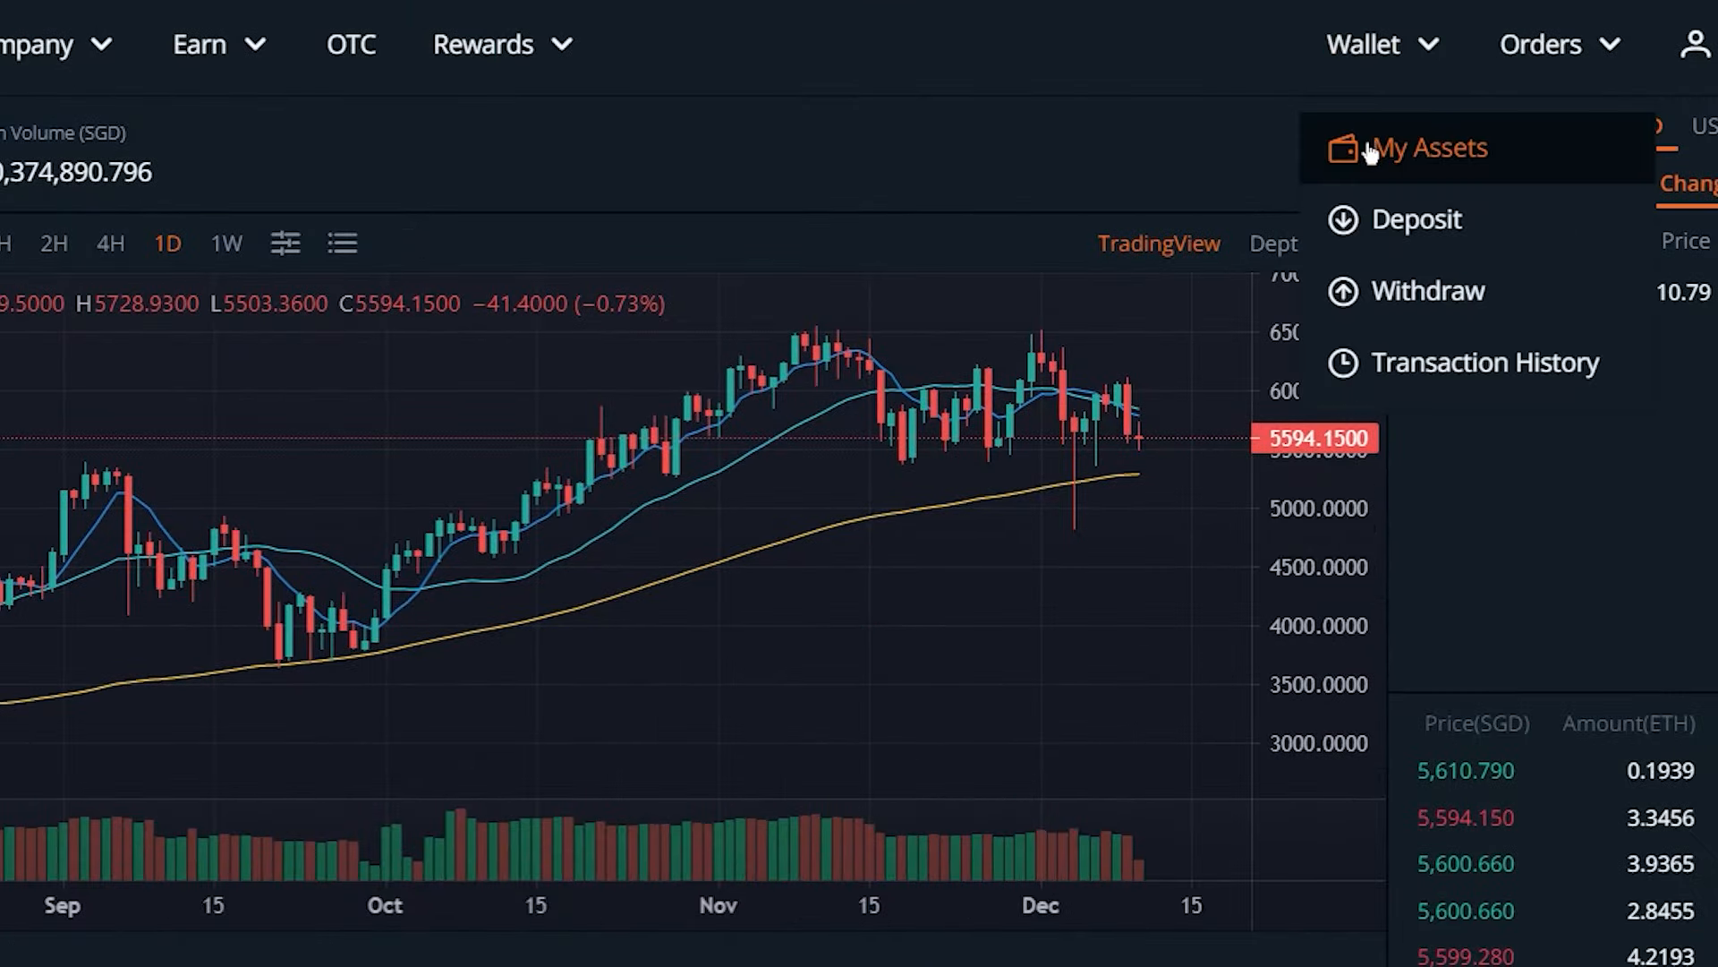
pyautogui.click(1338, 112)
pyautogui.doubleClick(1590, 714)
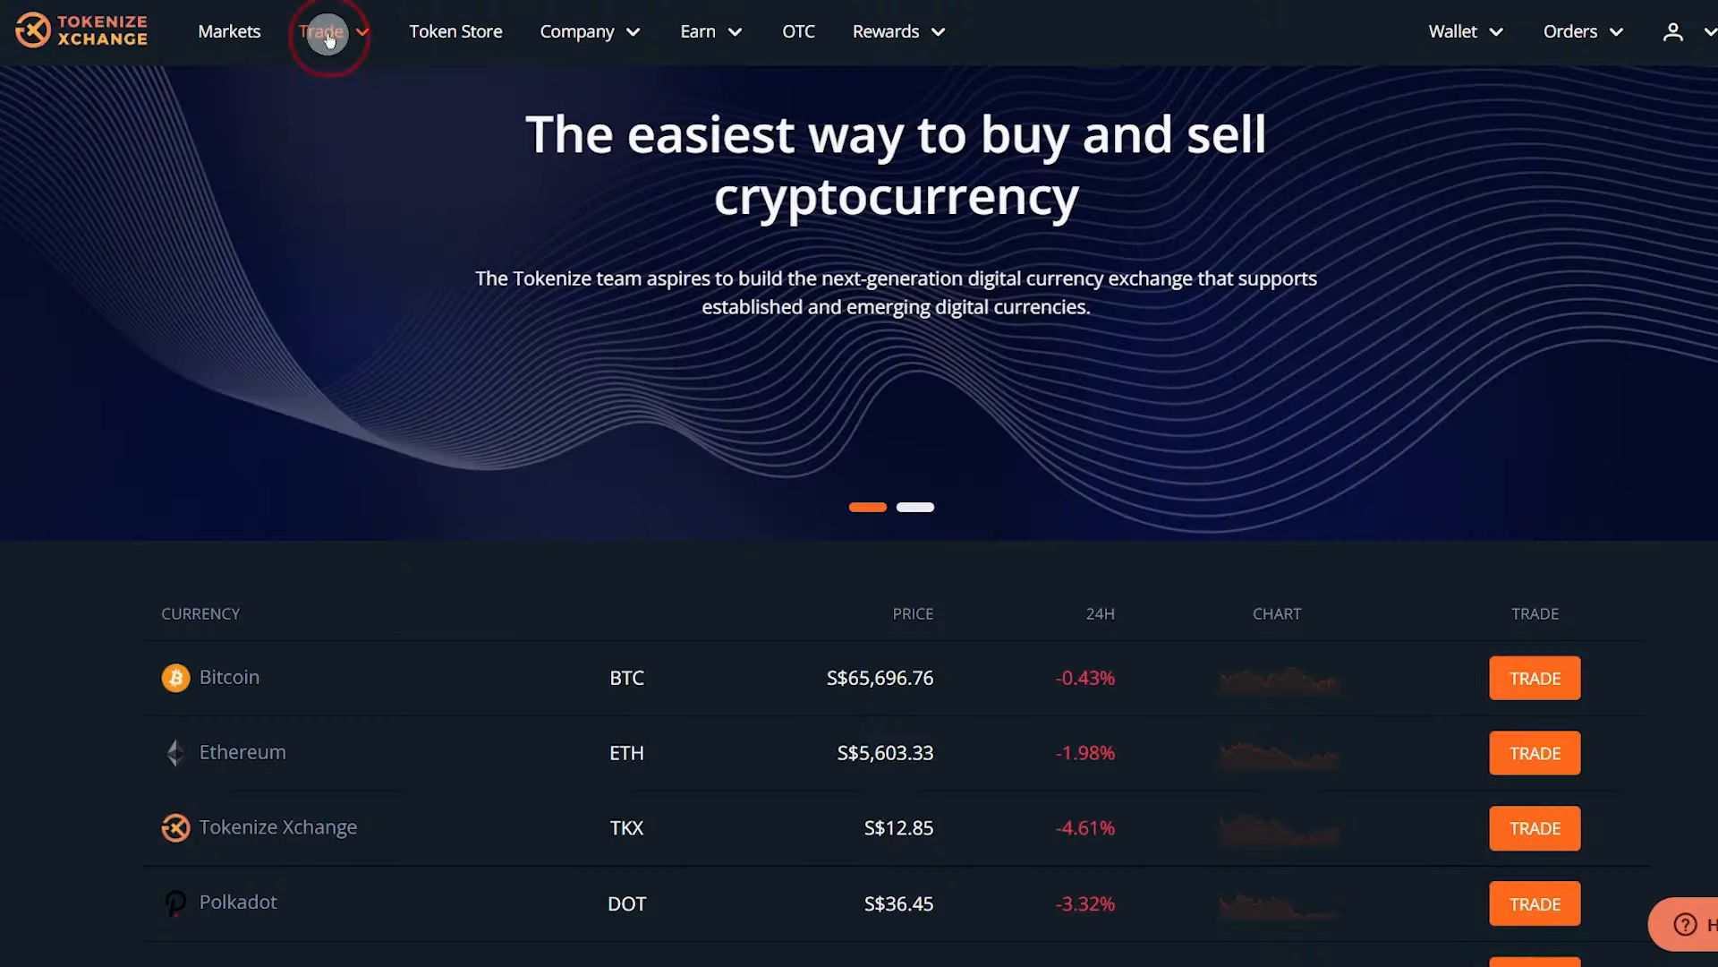
# Step: Open the trading page, search the SGD markets for "eth", and select the ETH/SGD pair
pyautogui.click(322, 39)
pyautogui.click(358, 104)
pyautogui.click(1630, 103)
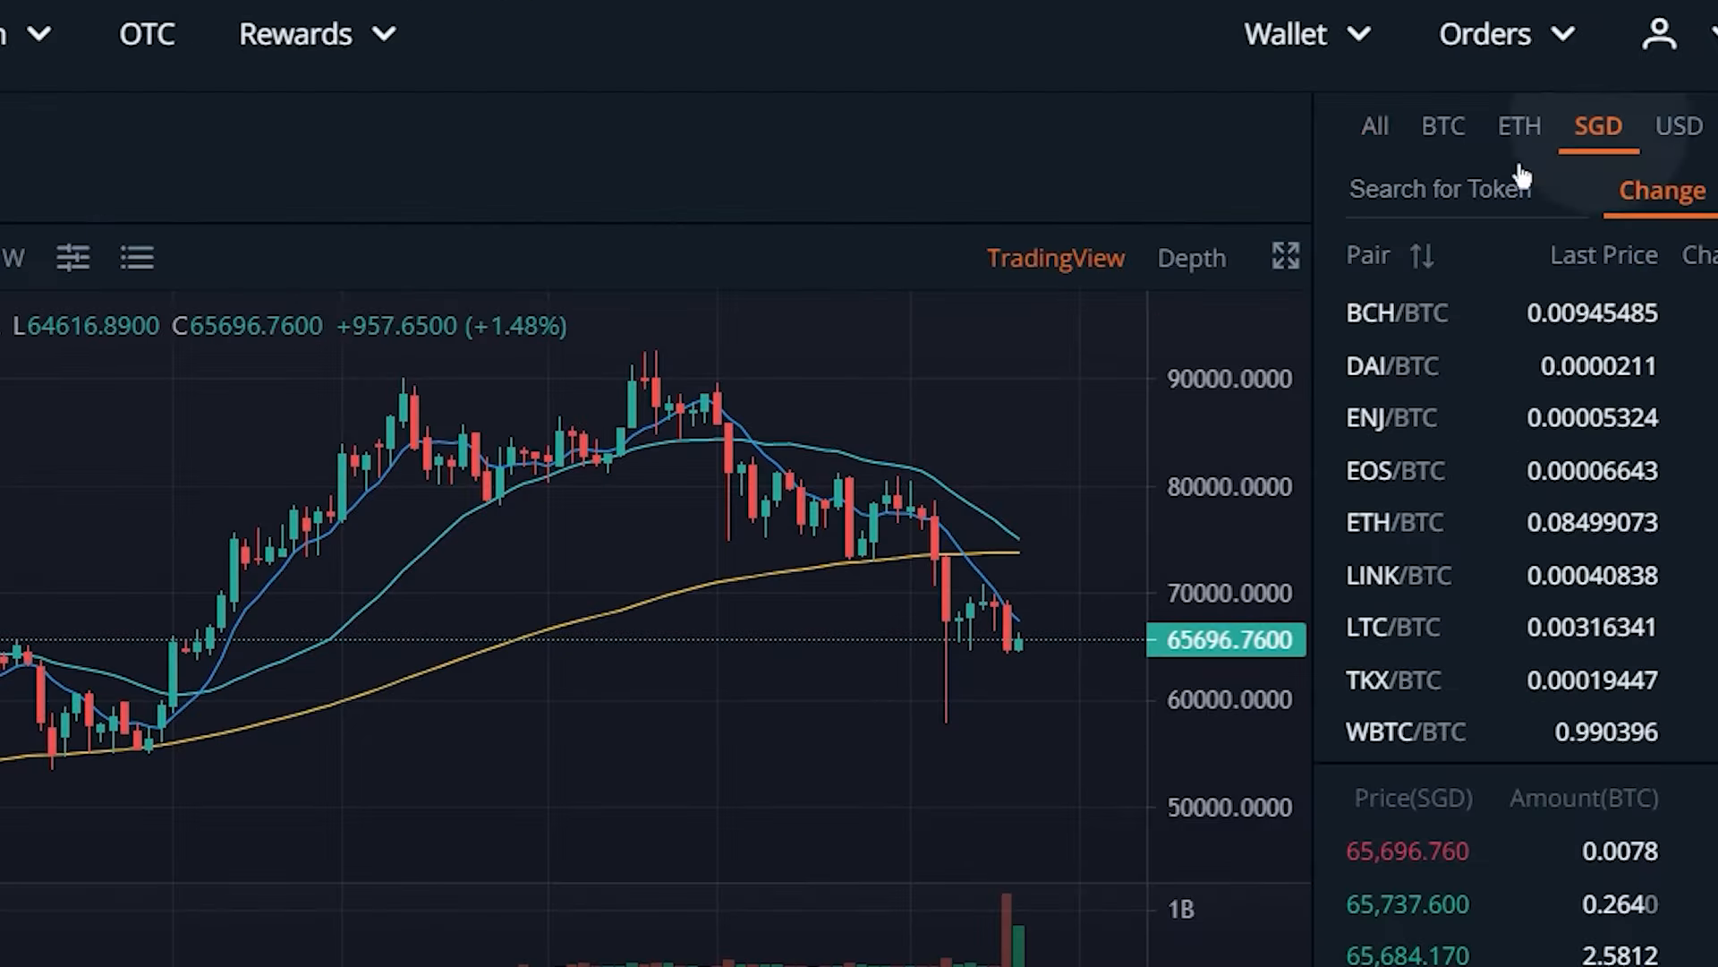
pyautogui.click(1507, 150)
pyautogui.write('eth')
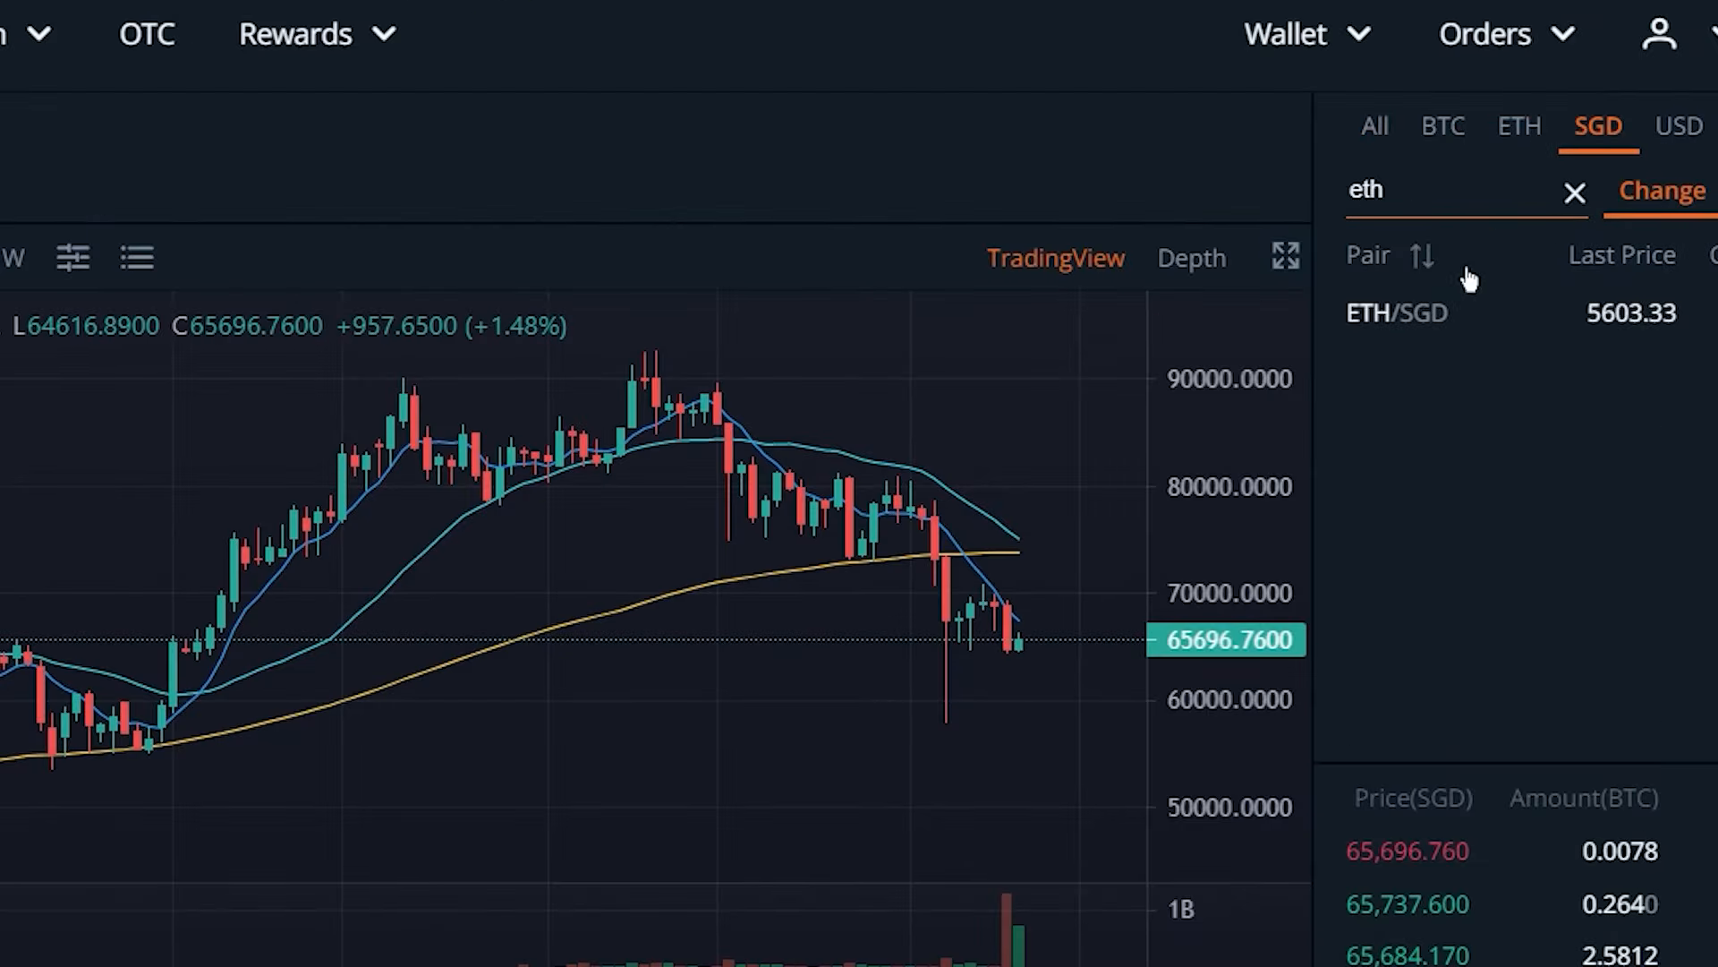
pyautogui.click(1442, 327)
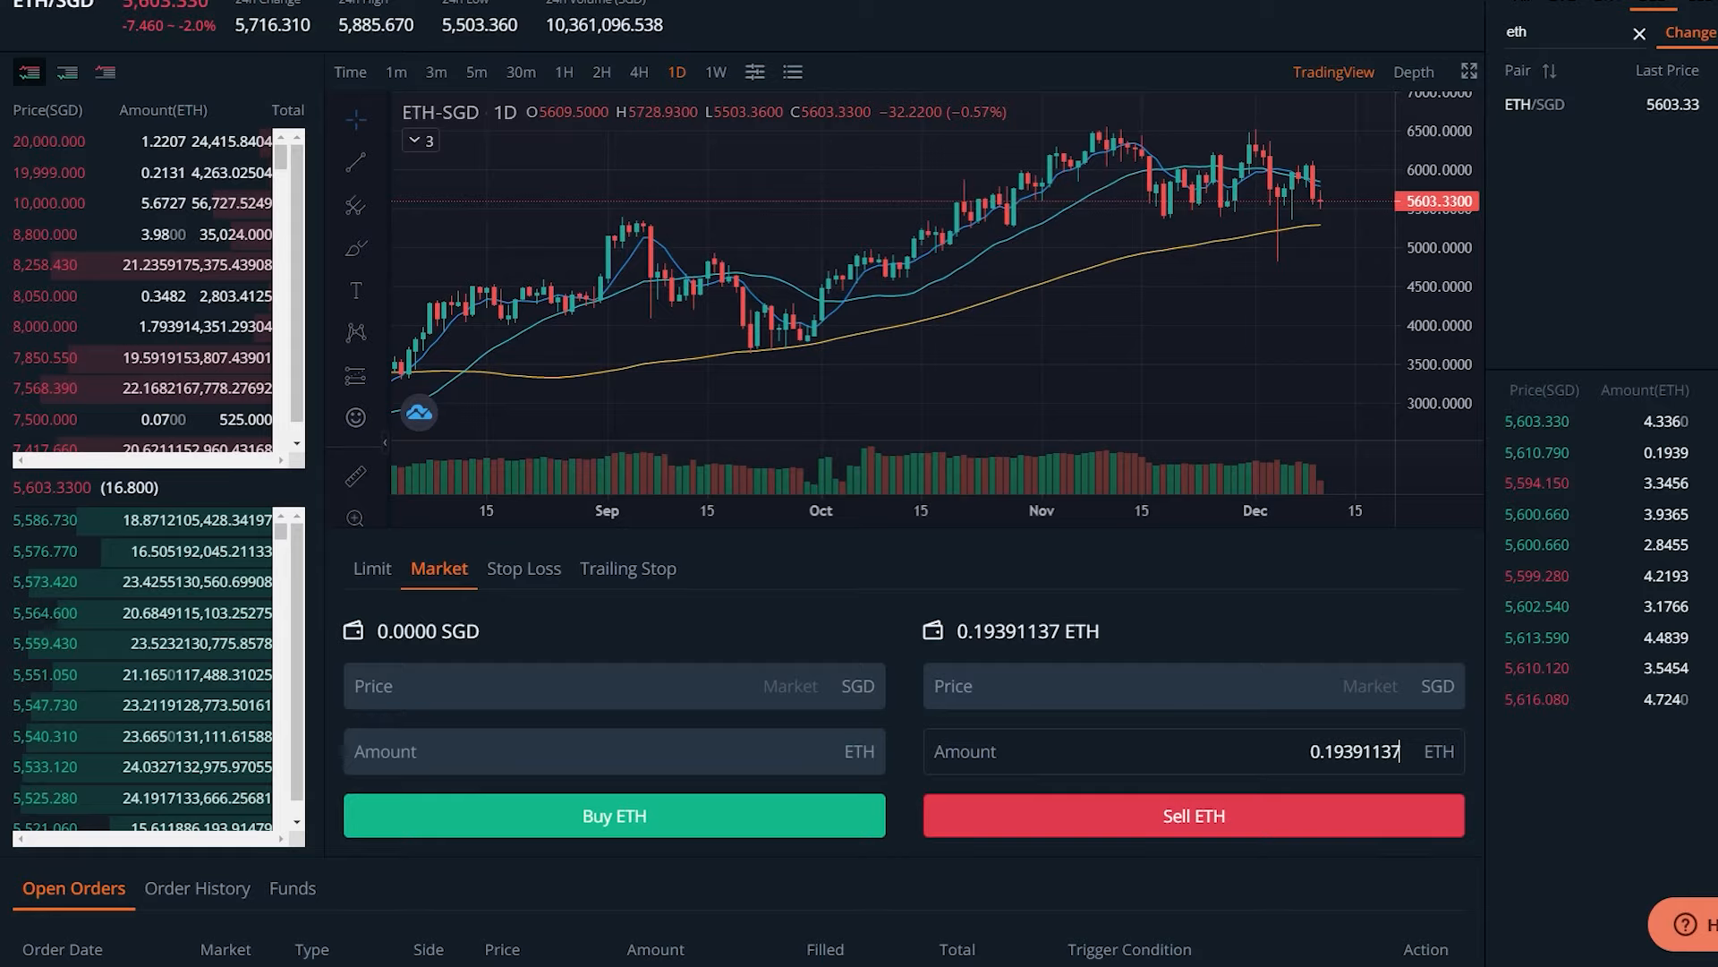
# Step: Place and confirm a market order to sell 0.19391137 ETH for SGD
pyautogui.click(1098, 943)
pyautogui.click(1038, 573)
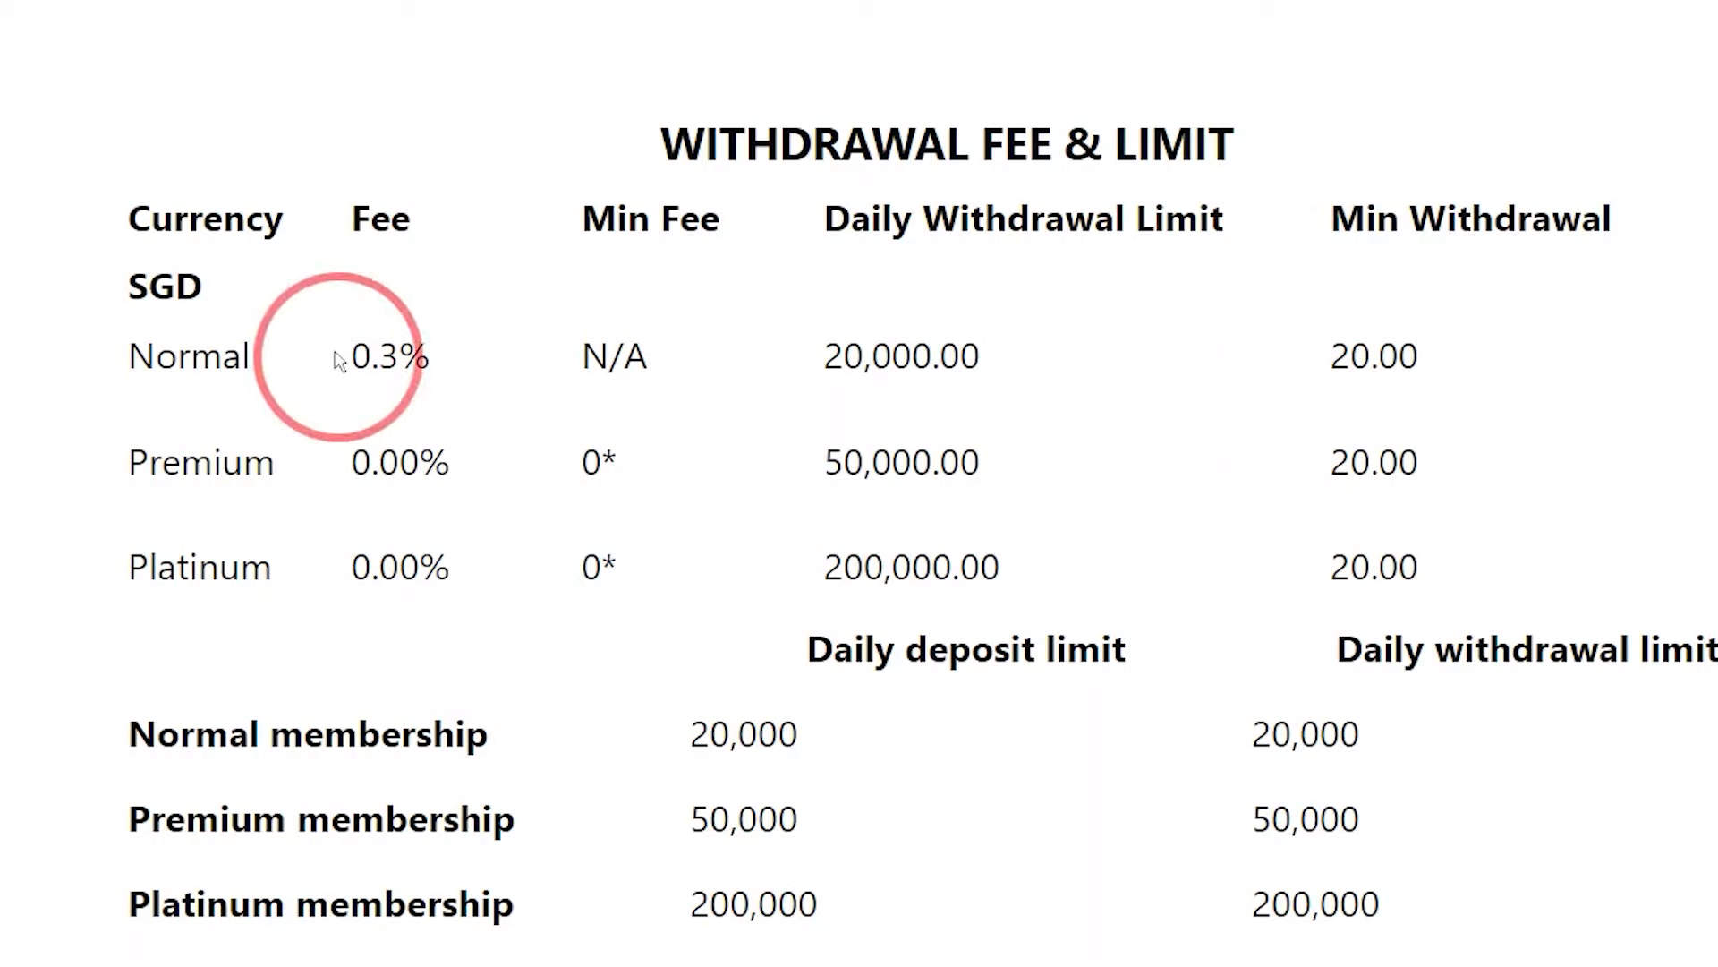
# Step: Examine the SGD withdrawal fee for normal members and the examples of when the admin fee applies
pyautogui.moveTo(339, 360); pyautogui.dragTo(439, 363)
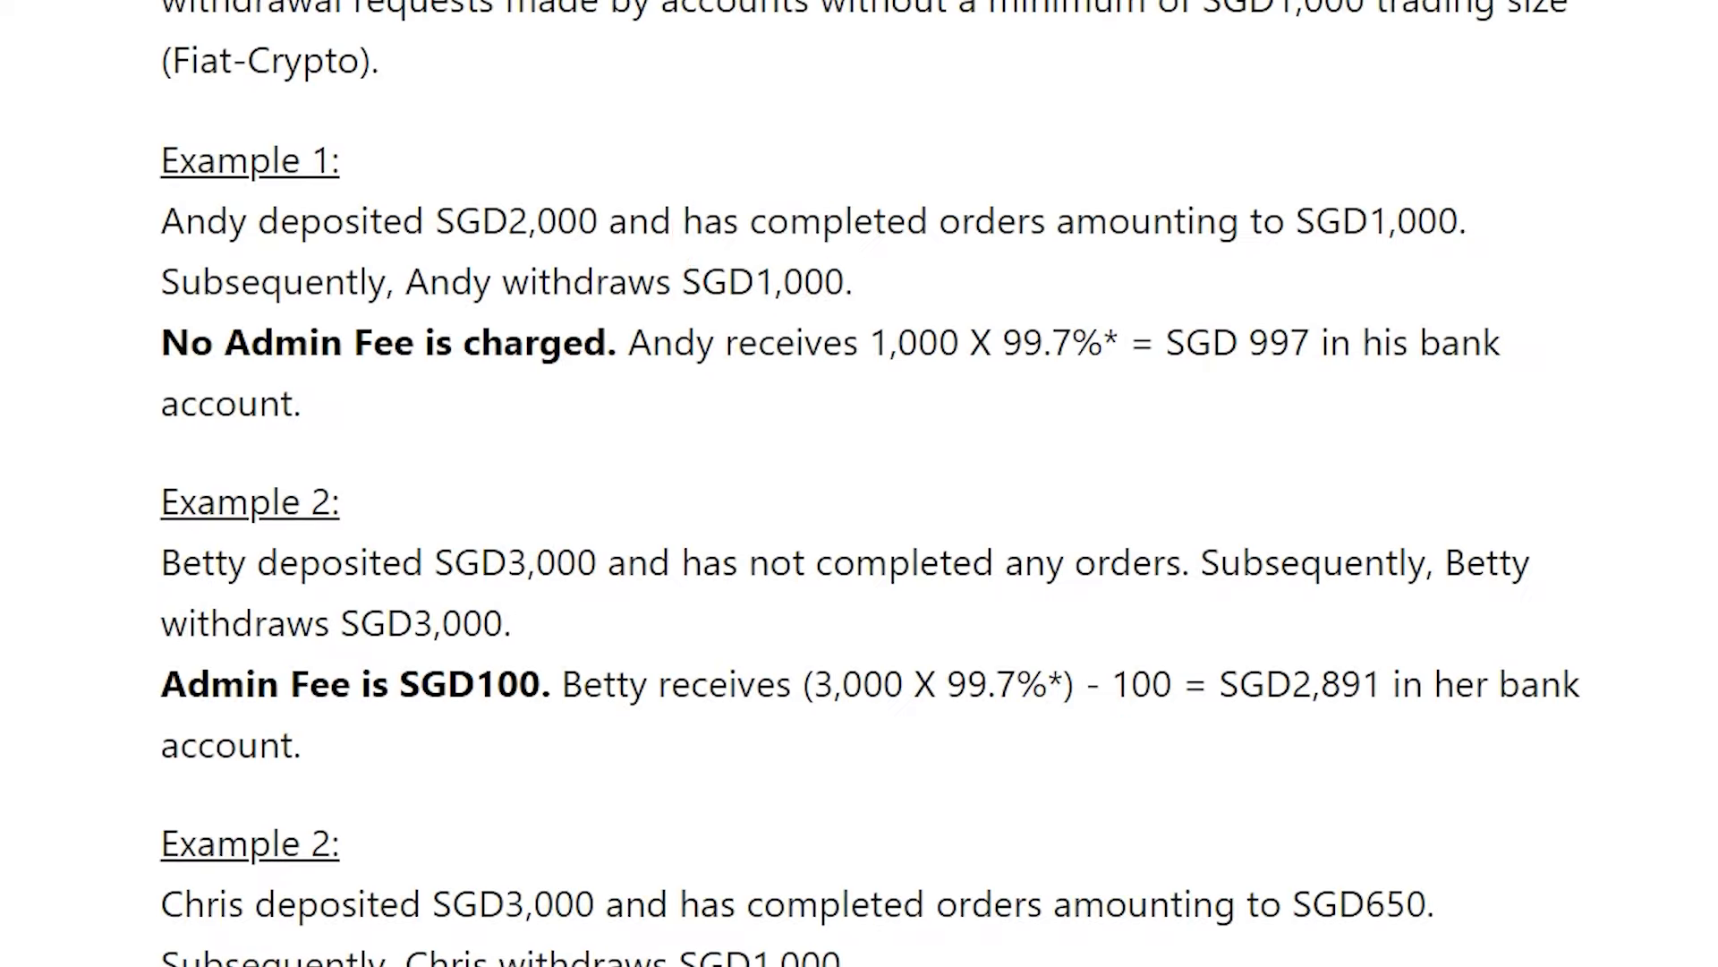
pyautogui.moveTo(752, 222); pyautogui.dragTo(1501, 228)
pyautogui.moveTo(161, 343); pyautogui.dragTo(616, 343)
pyautogui.moveTo(683, 562); pyautogui.dragTo(1181, 563)
pyautogui.moveTo(161, 684); pyautogui.dragTo(544, 689)
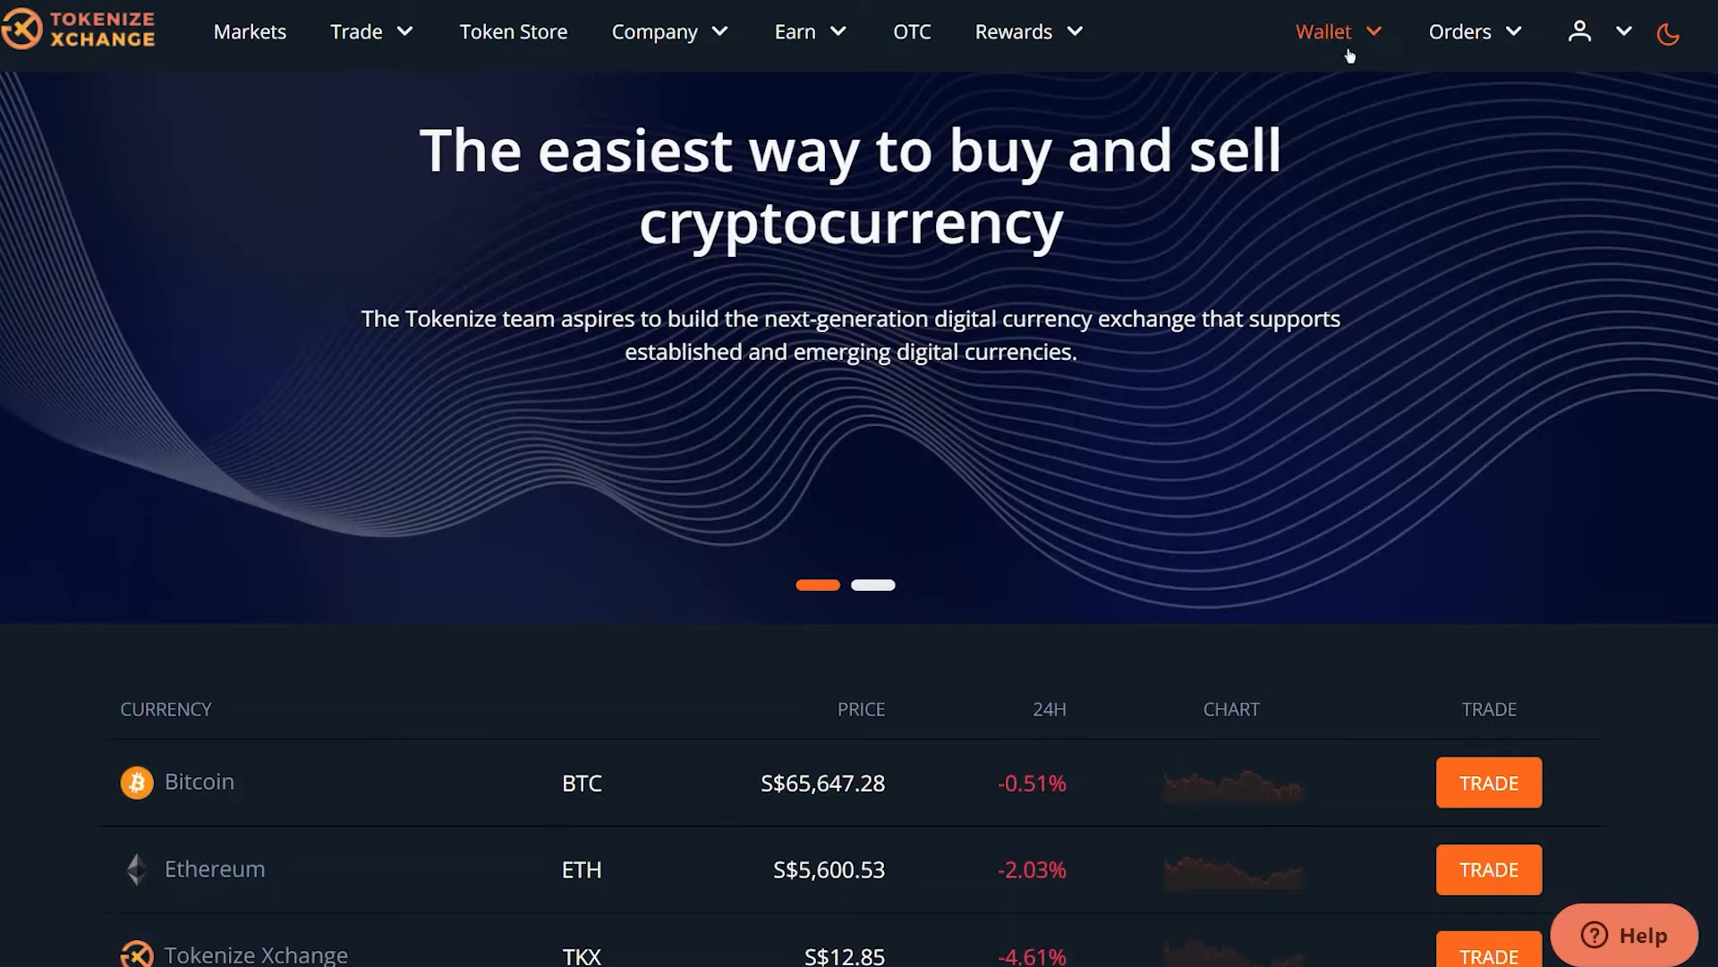
# Step: Open the withdrawal page and try to withdraw the maximum SGD balance to the verified bank account via StraitsX
pyautogui.click(1241, 49)
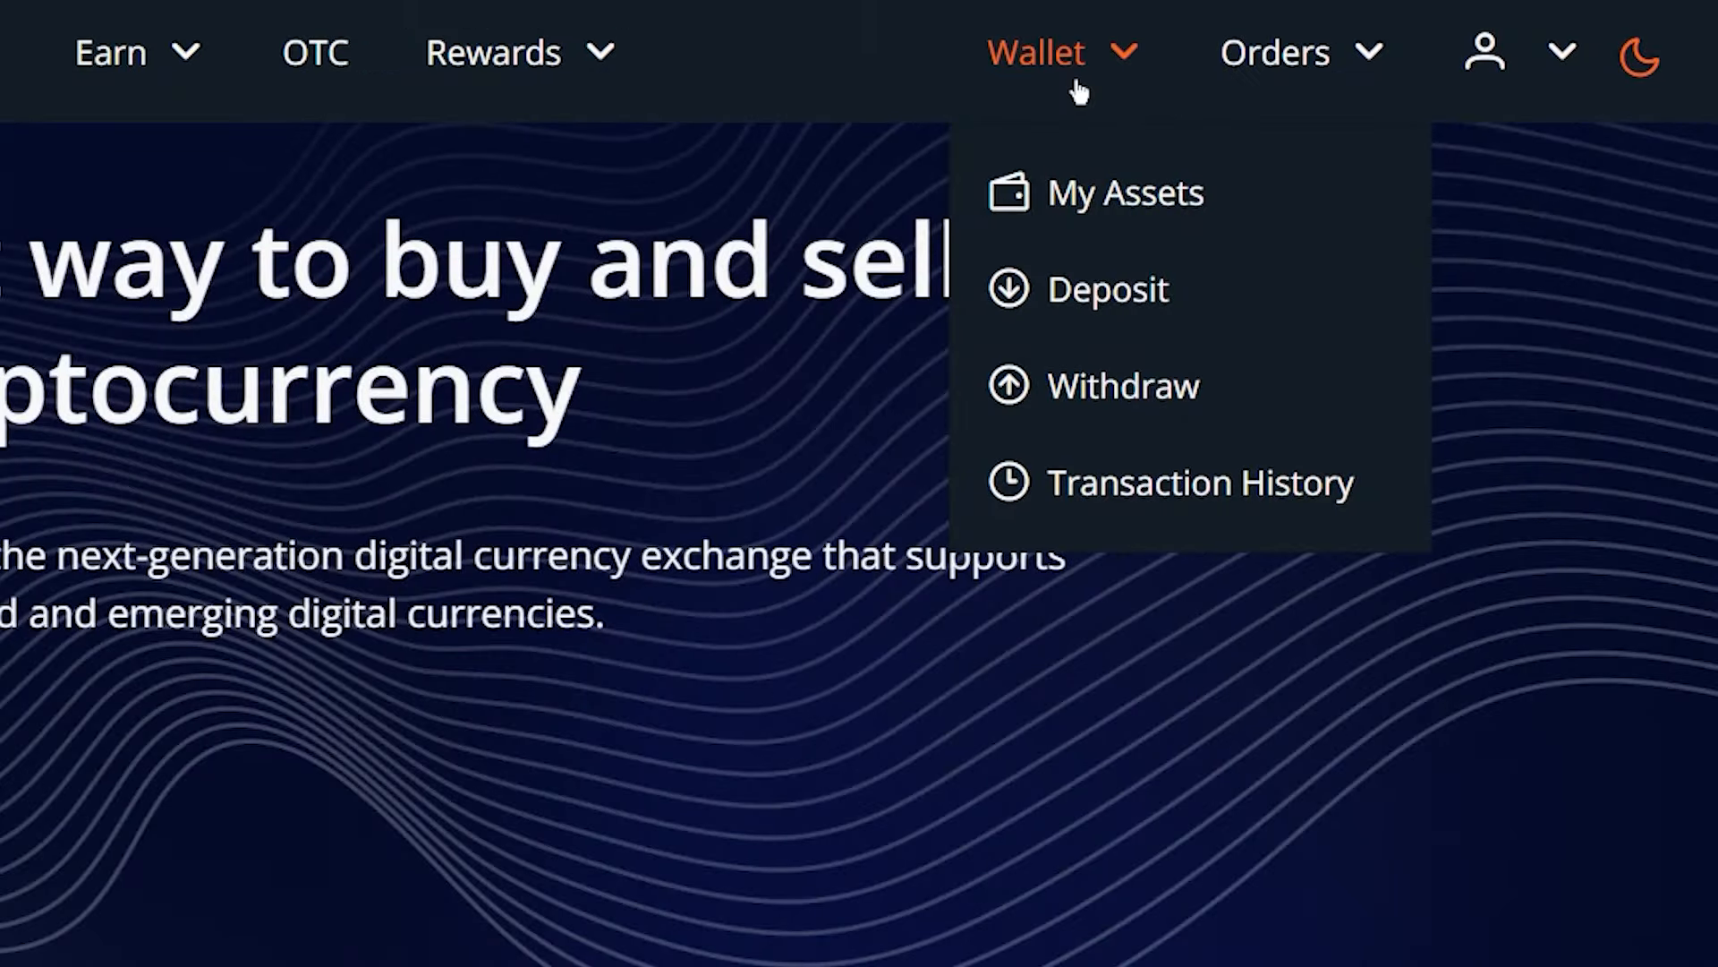
pyautogui.click(1089, 388)
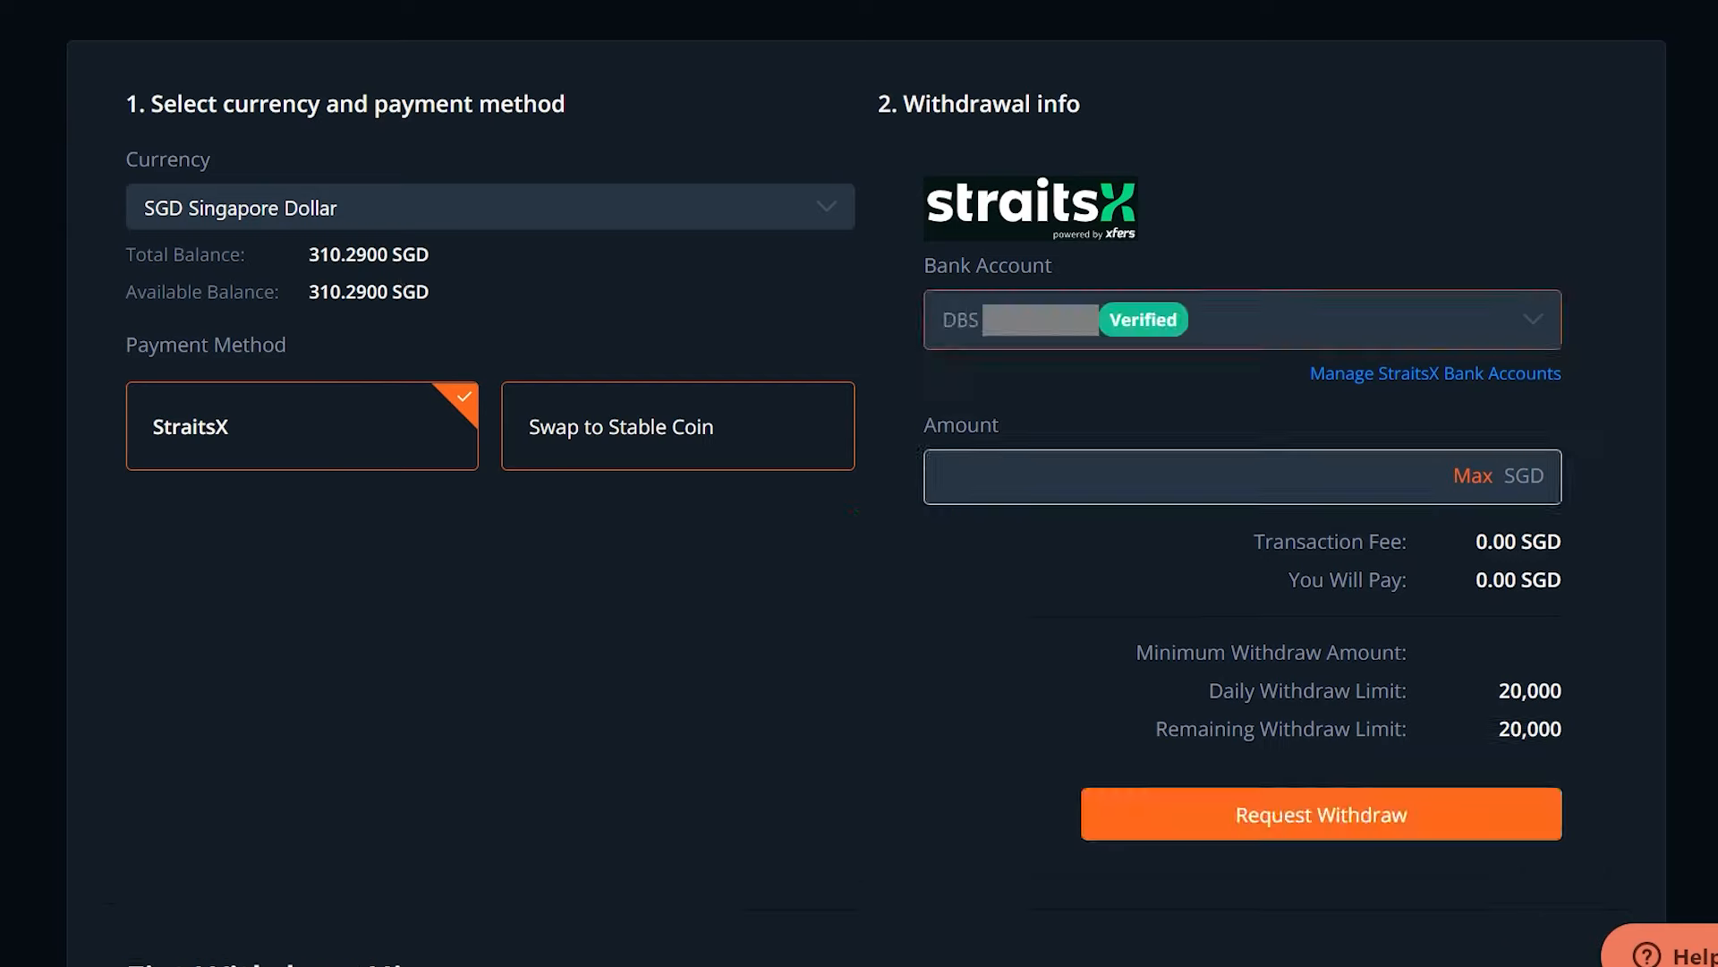
pyautogui.click(1473, 475)
pyautogui.click(1327, 810)
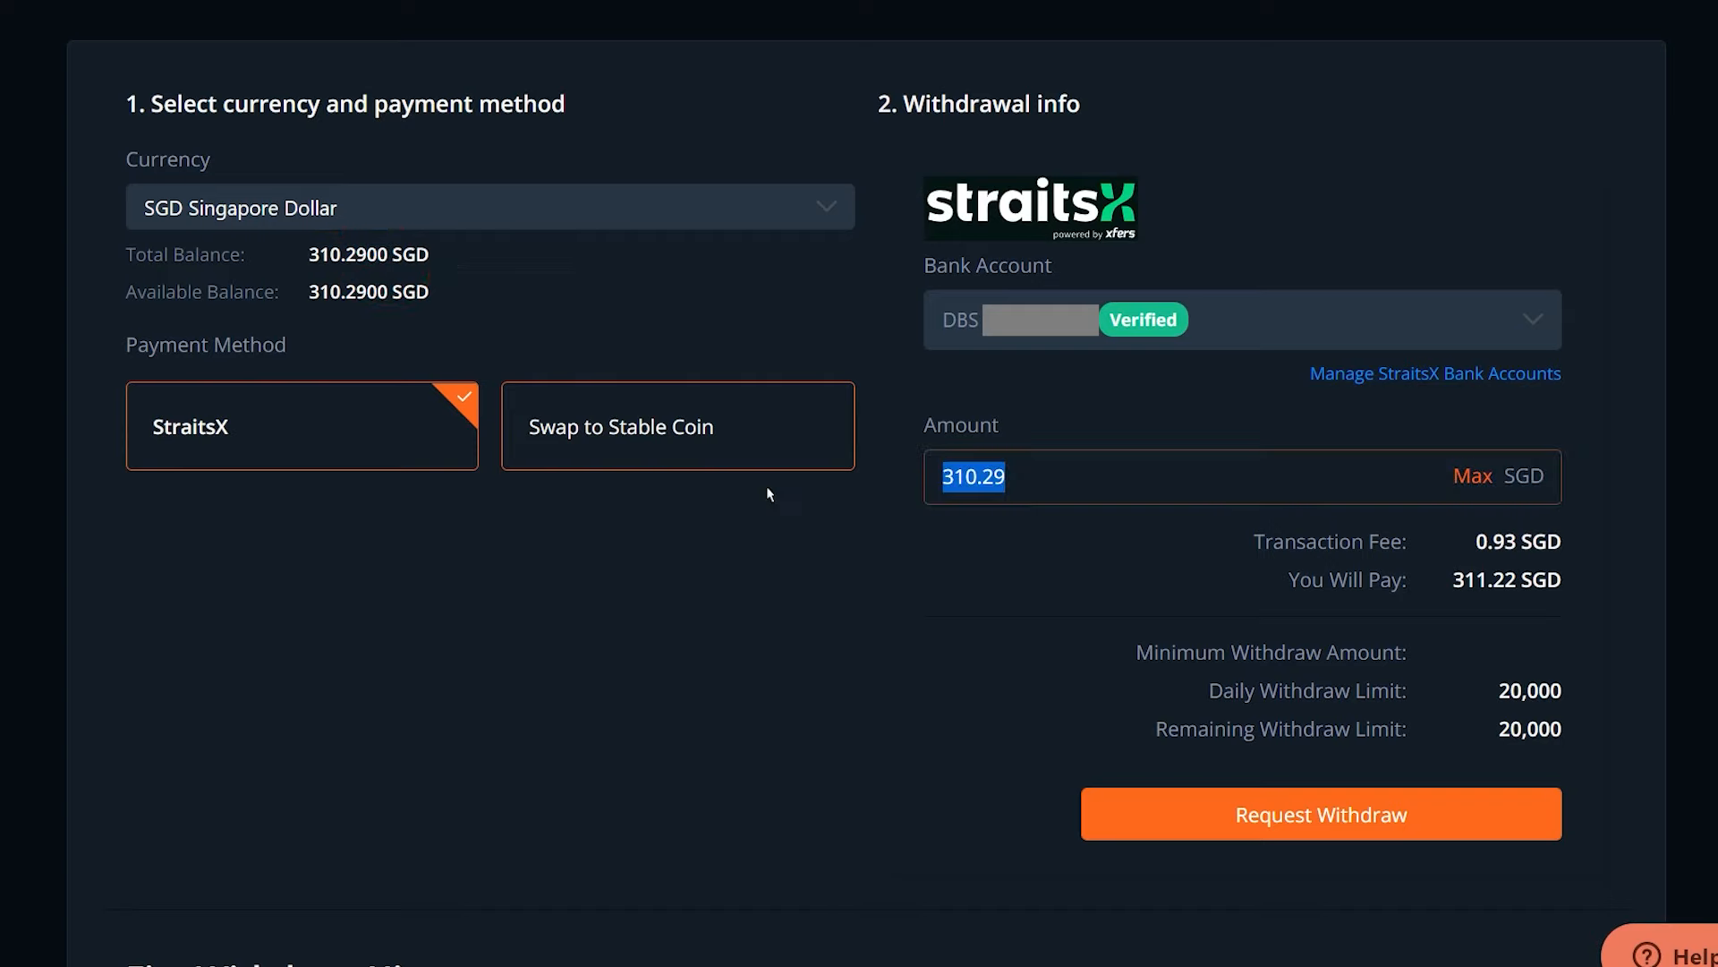
# Step: Set the withdrawal amount to 309.36 SGD and submit the withdrawal request
pyautogui.write('309.36')
pyautogui.click(1005, 613)
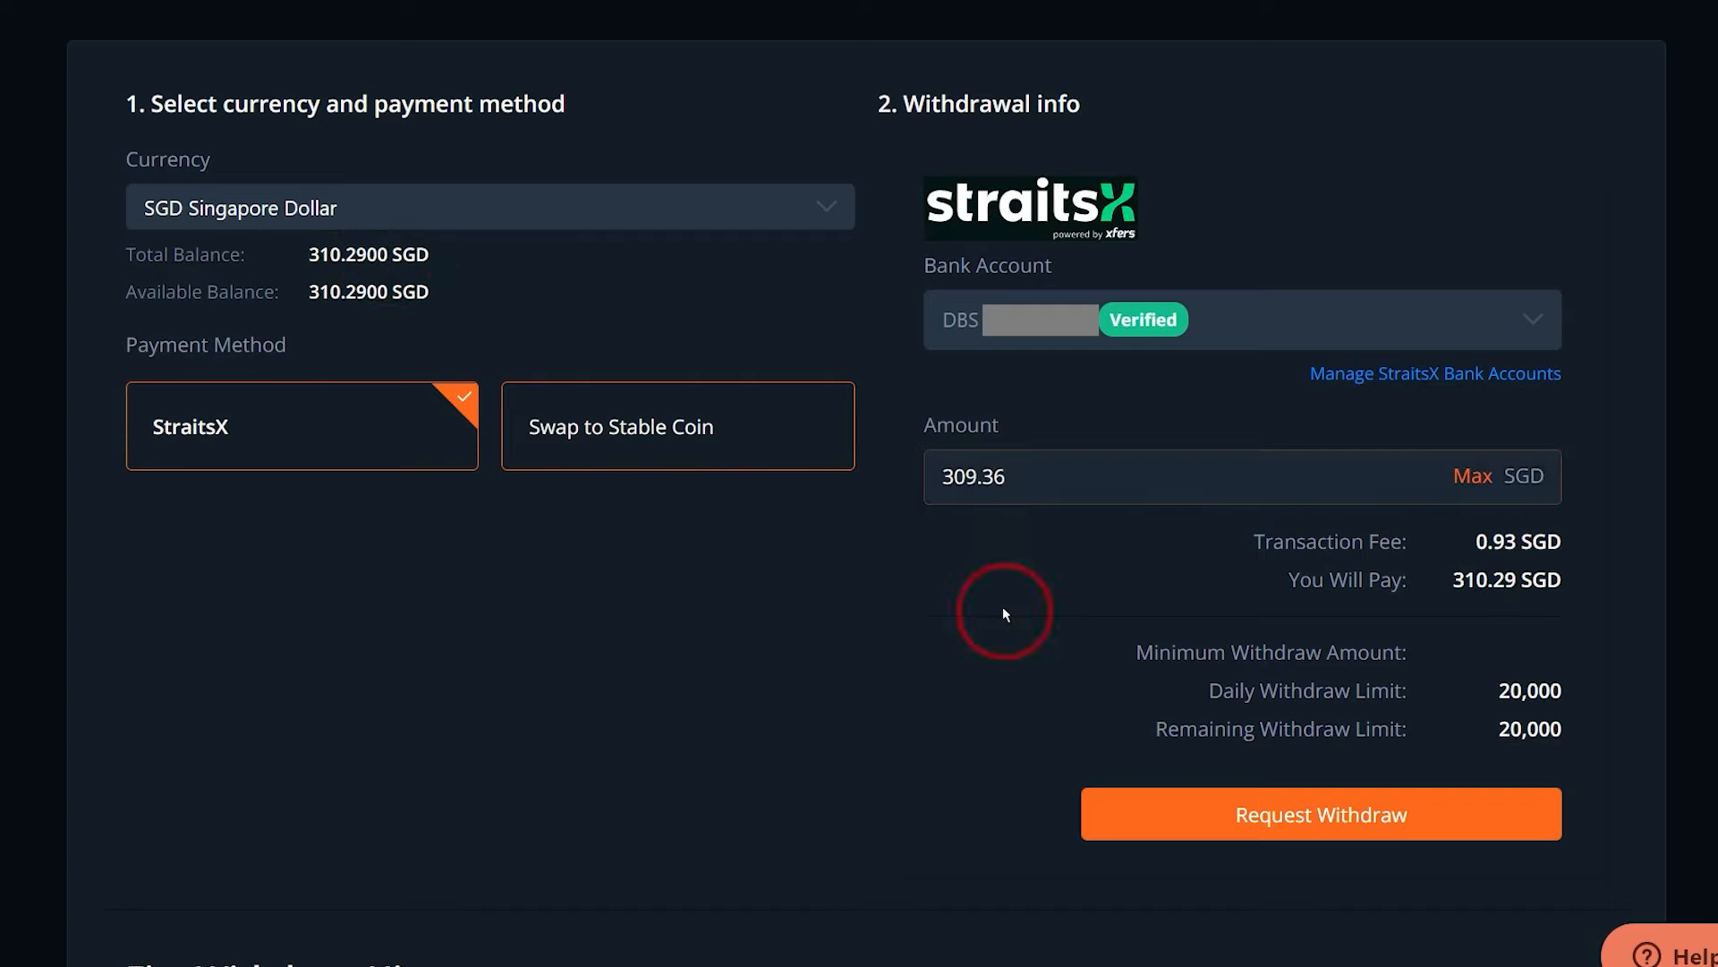
pyautogui.click(1319, 810)
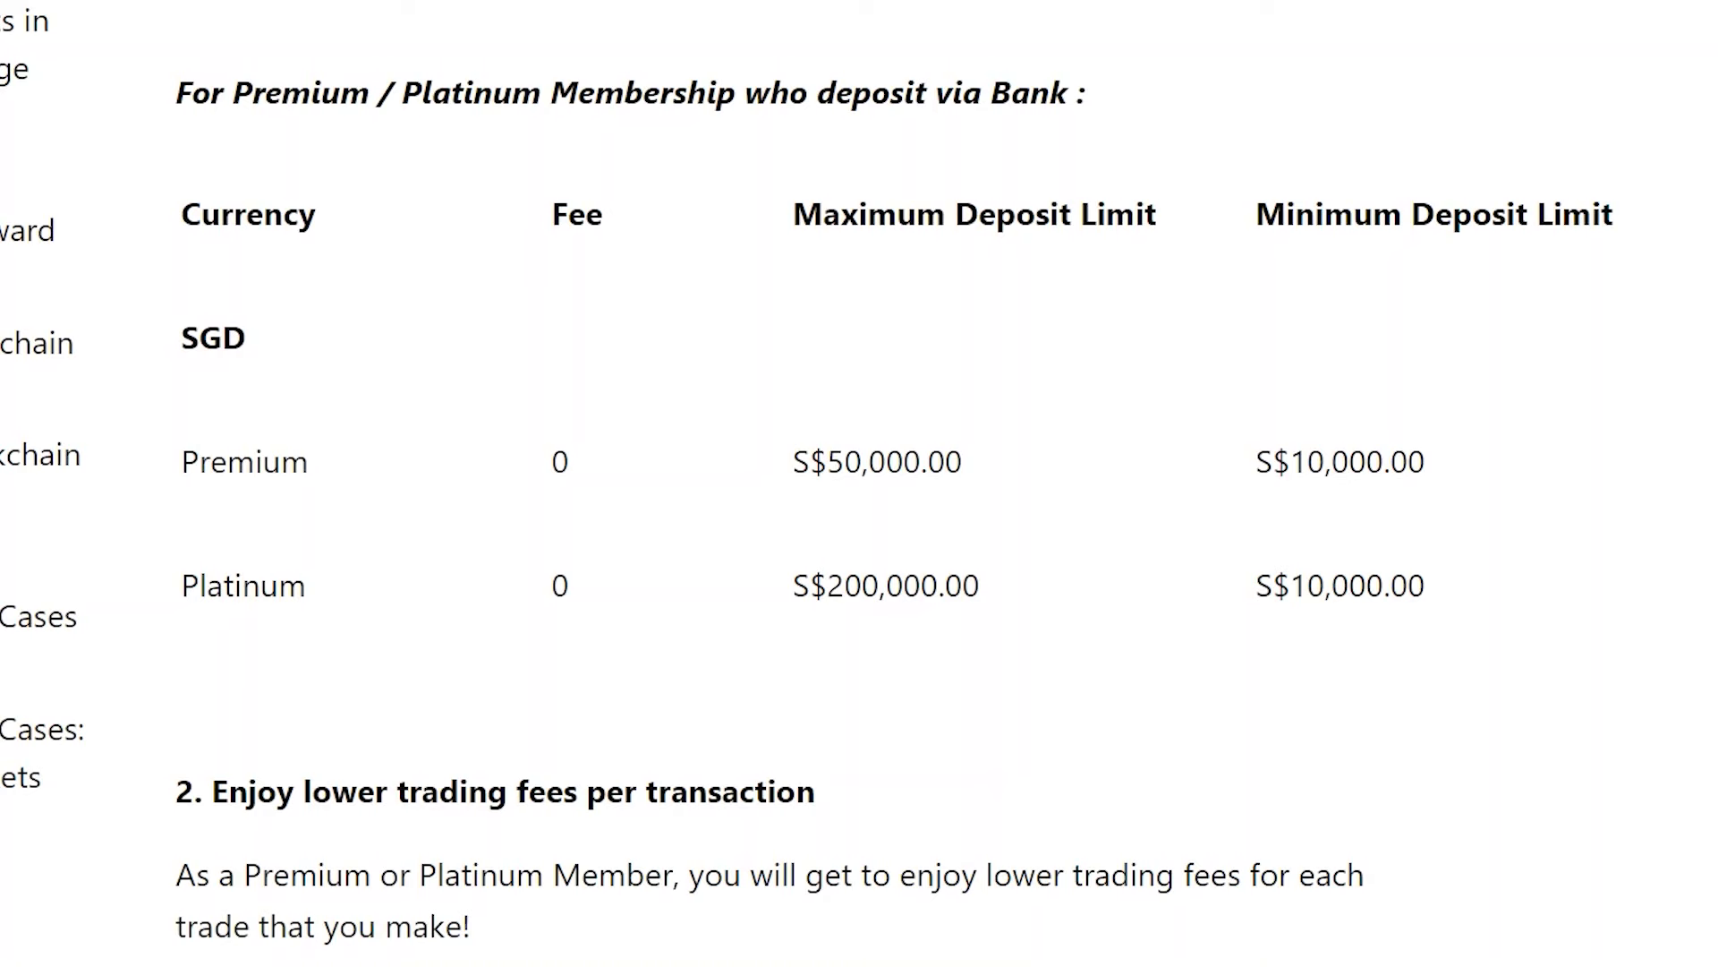
# Step: Examine the Premium membership's bank deposit fee and its fiat-crypto trading fee
pyautogui.moveTo(183, 462); pyautogui.dragTo(564, 464)
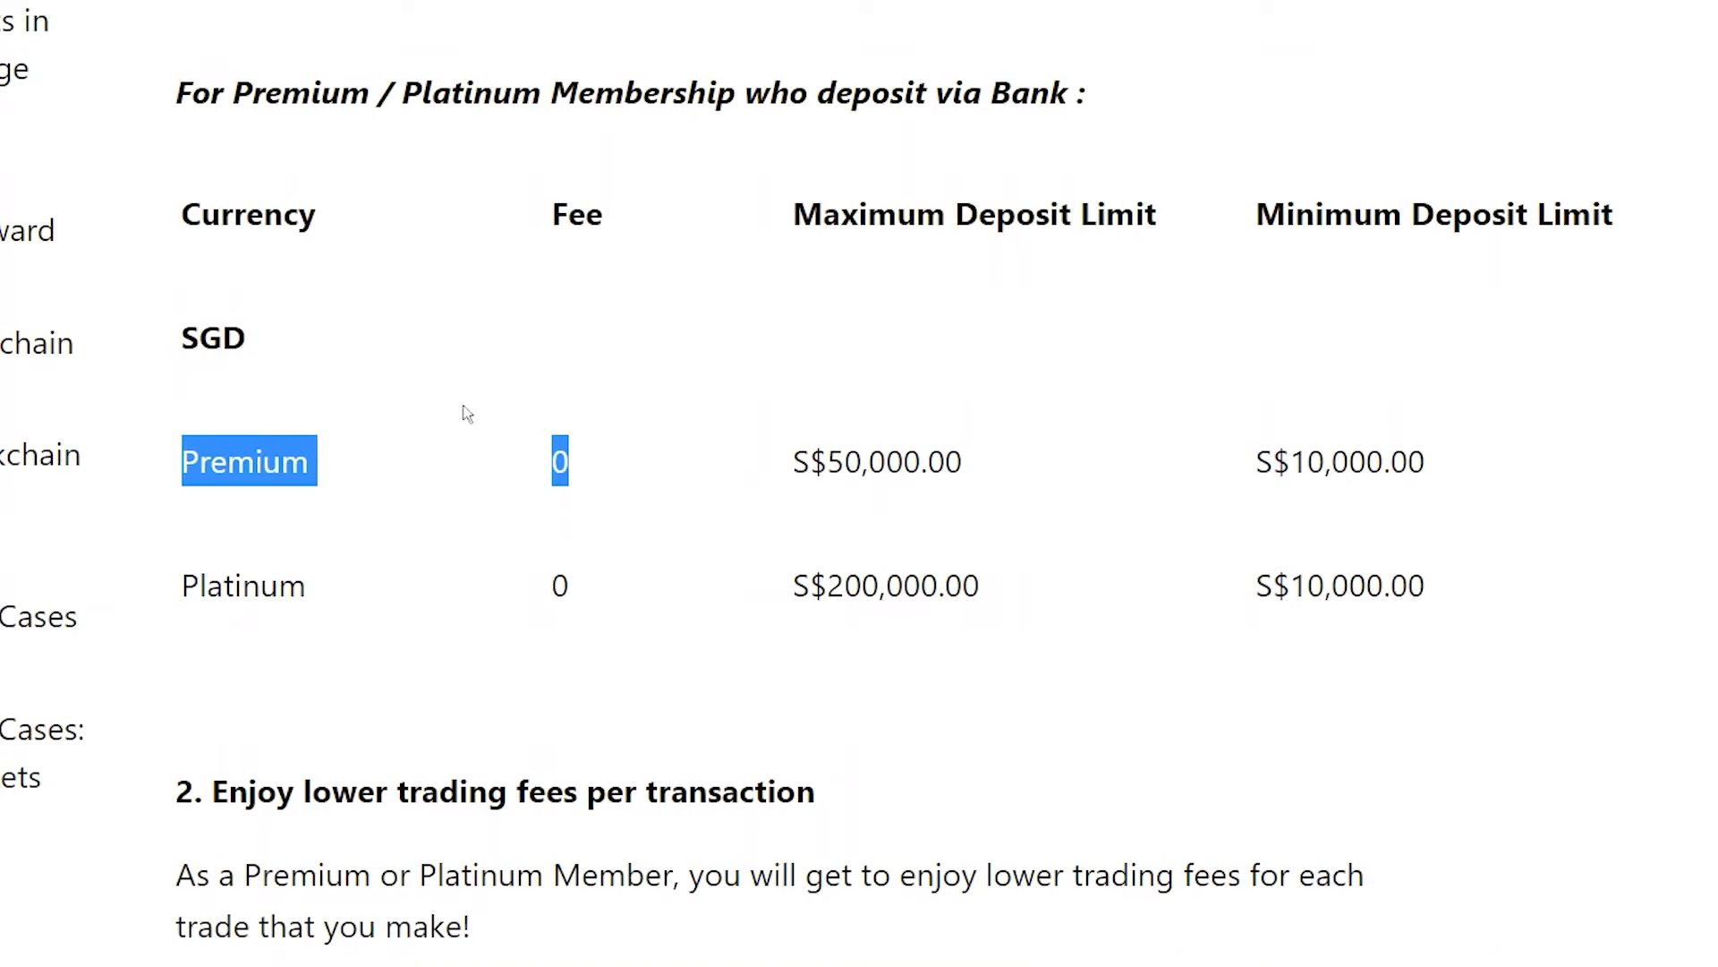
pyautogui.scroll(-4, 618, 475)
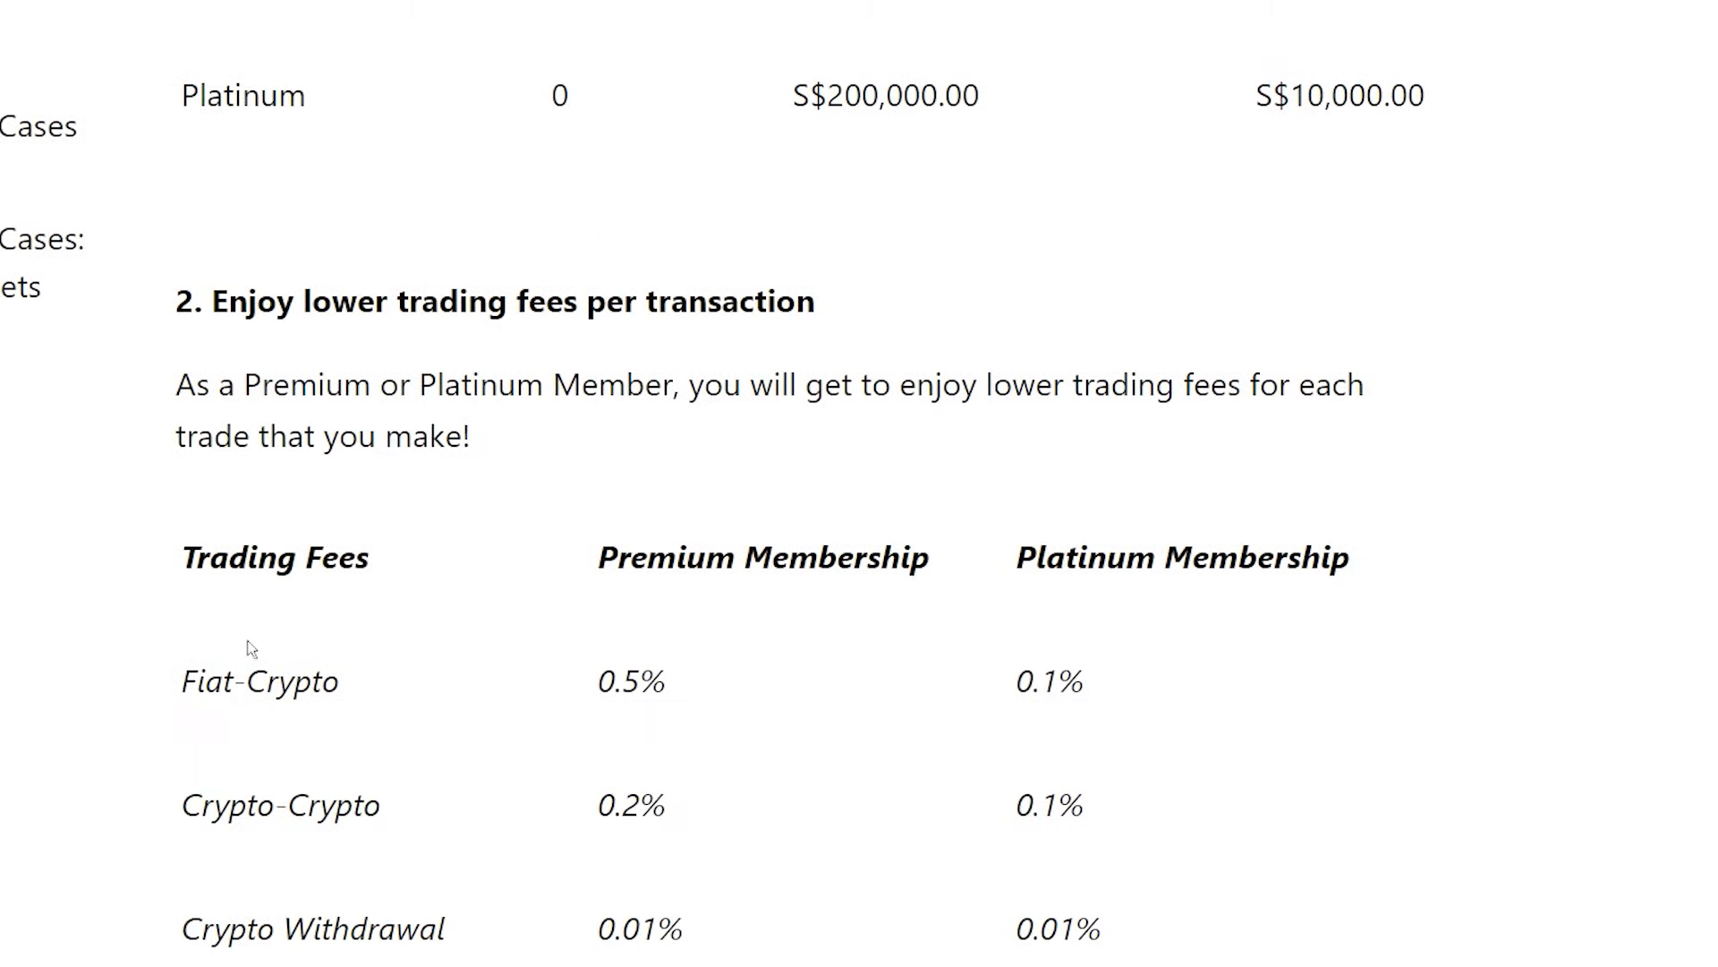
pyautogui.moveTo(184, 680); pyautogui.dragTo(667, 687)
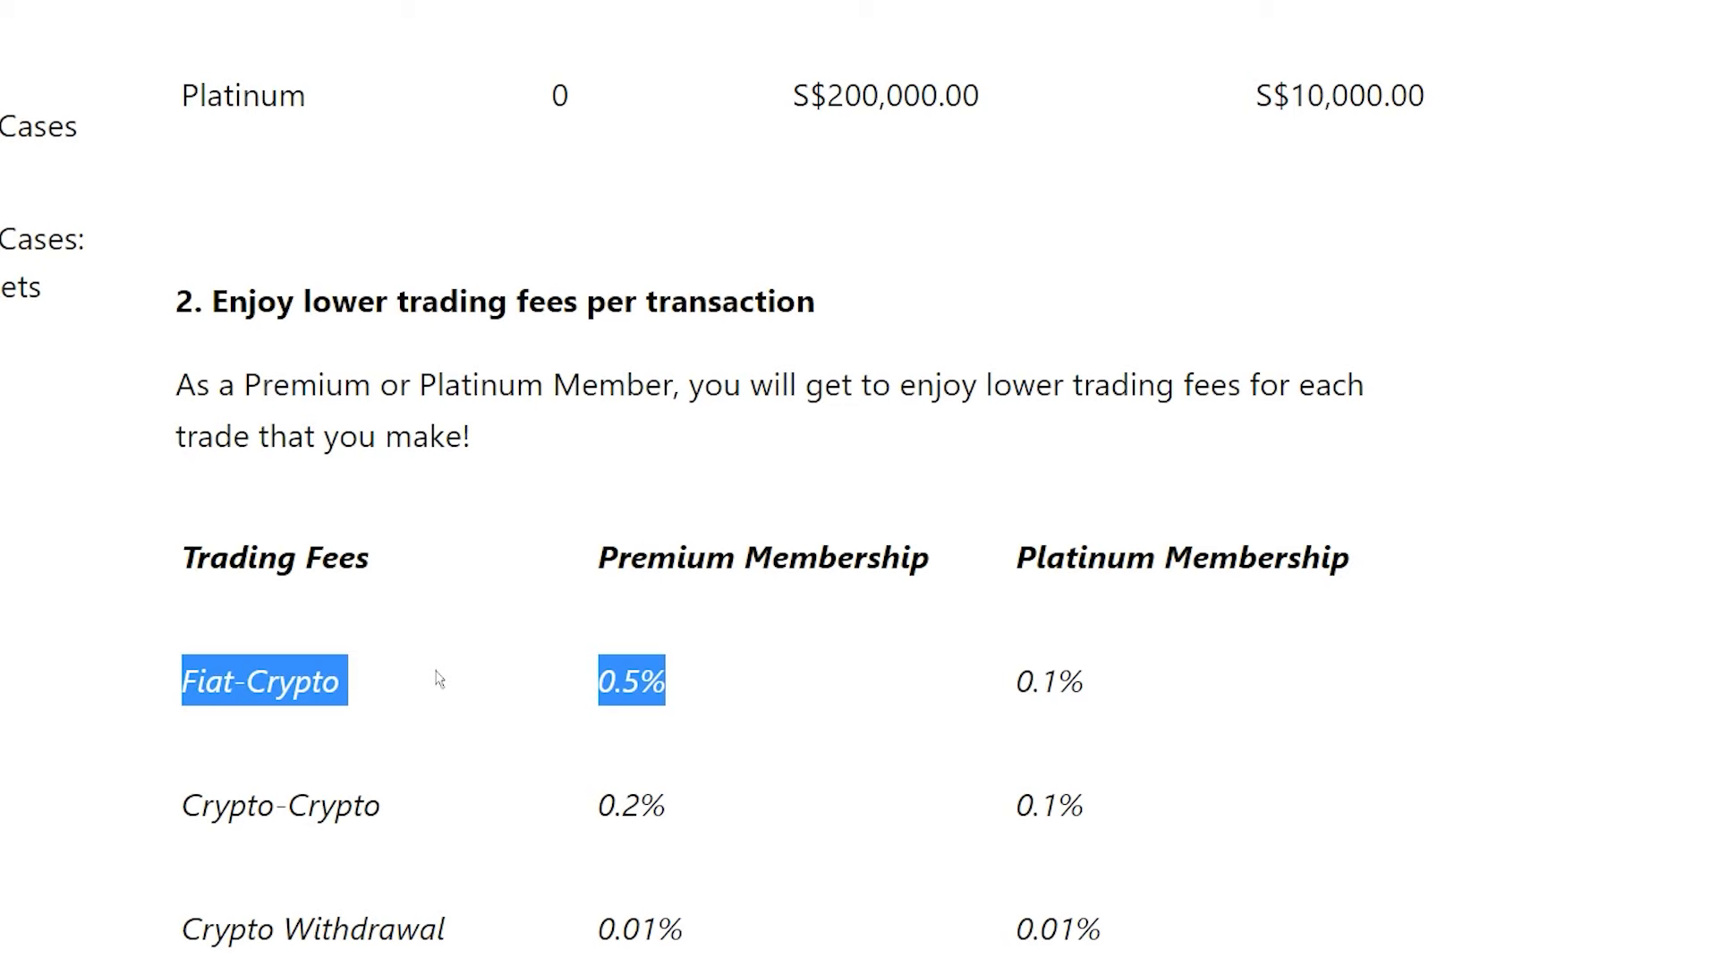
pyautogui.moveTo(79, 433); pyautogui.dragTo(948, 444)
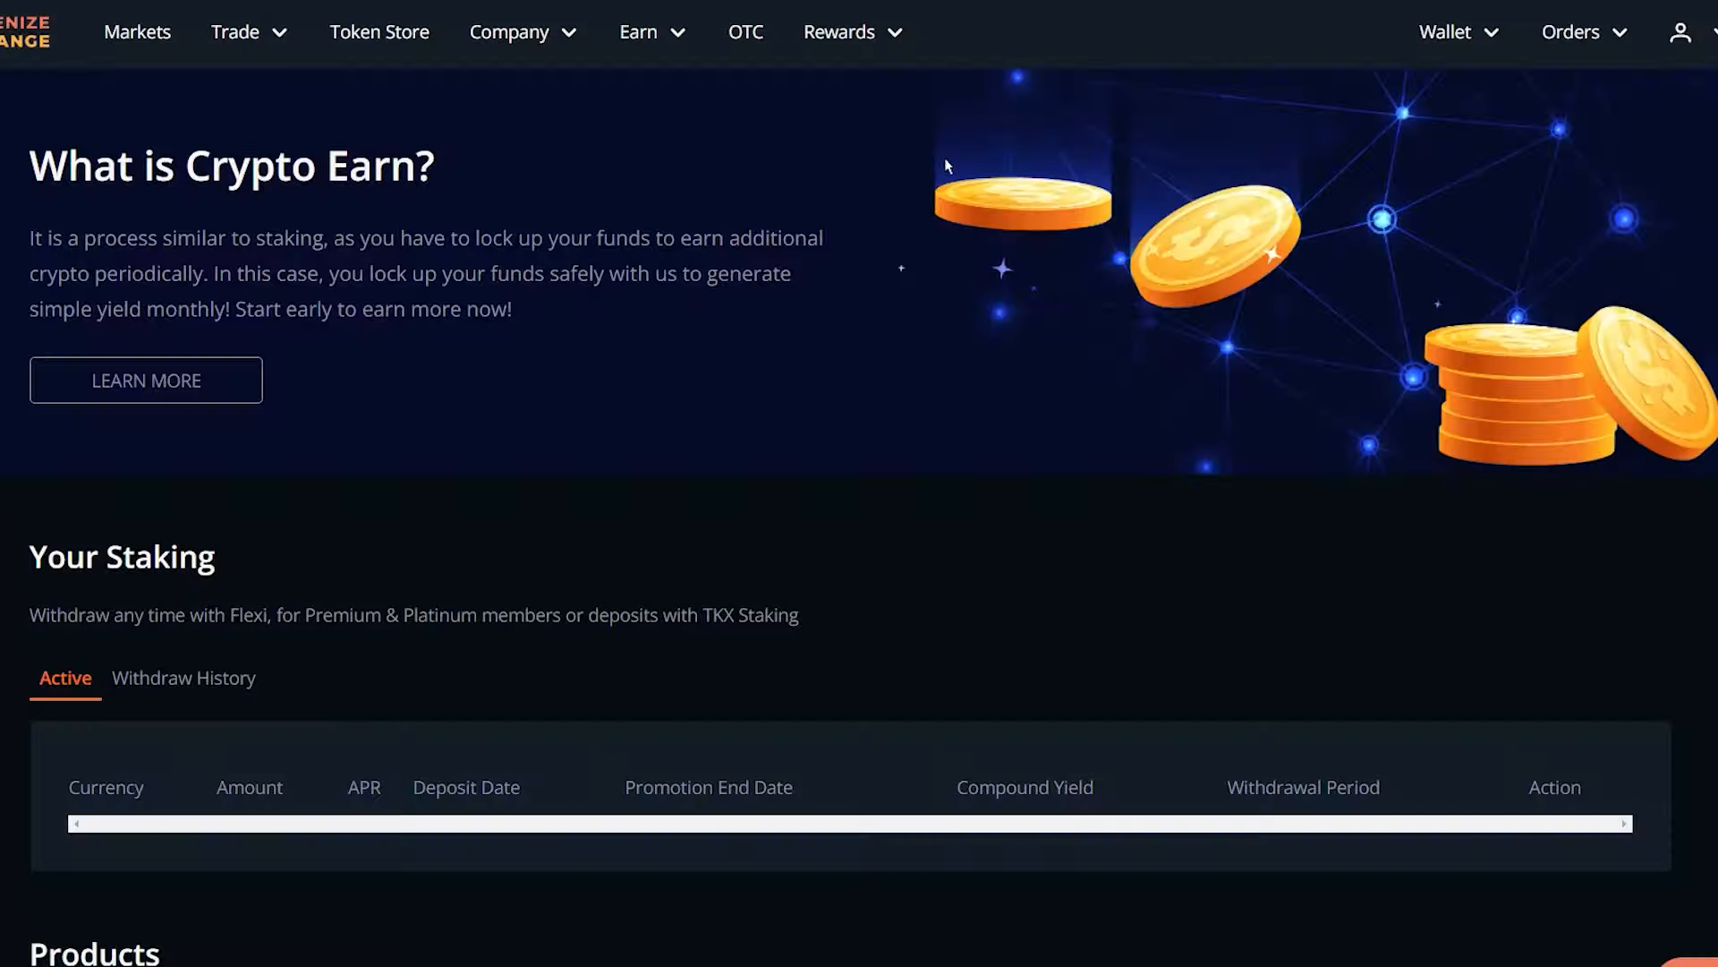
# Step: Examine the Crypto Earn staking products and the annual yield for Bitcoin with 100 TKX staking
pyautogui.scroll(-10, 944, 157)
pyautogui.scroll(-2, 942, 166)
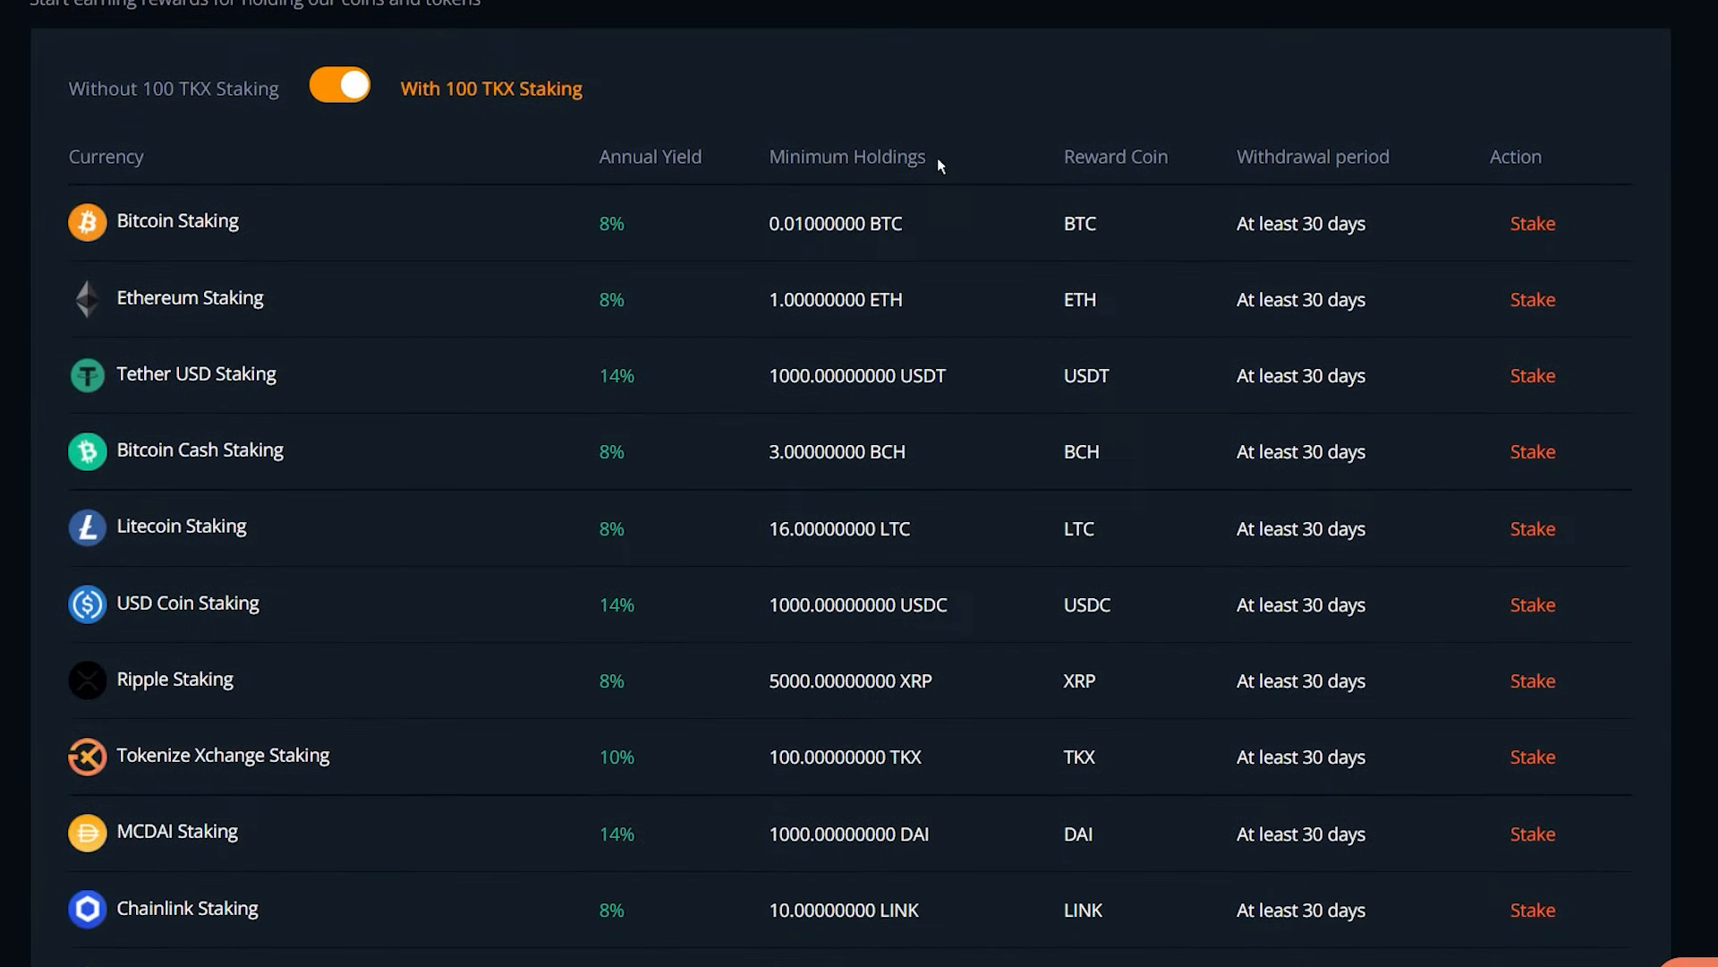
pyautogui.moveTo(598, 218); pyautogui.dragTo(677, 230)
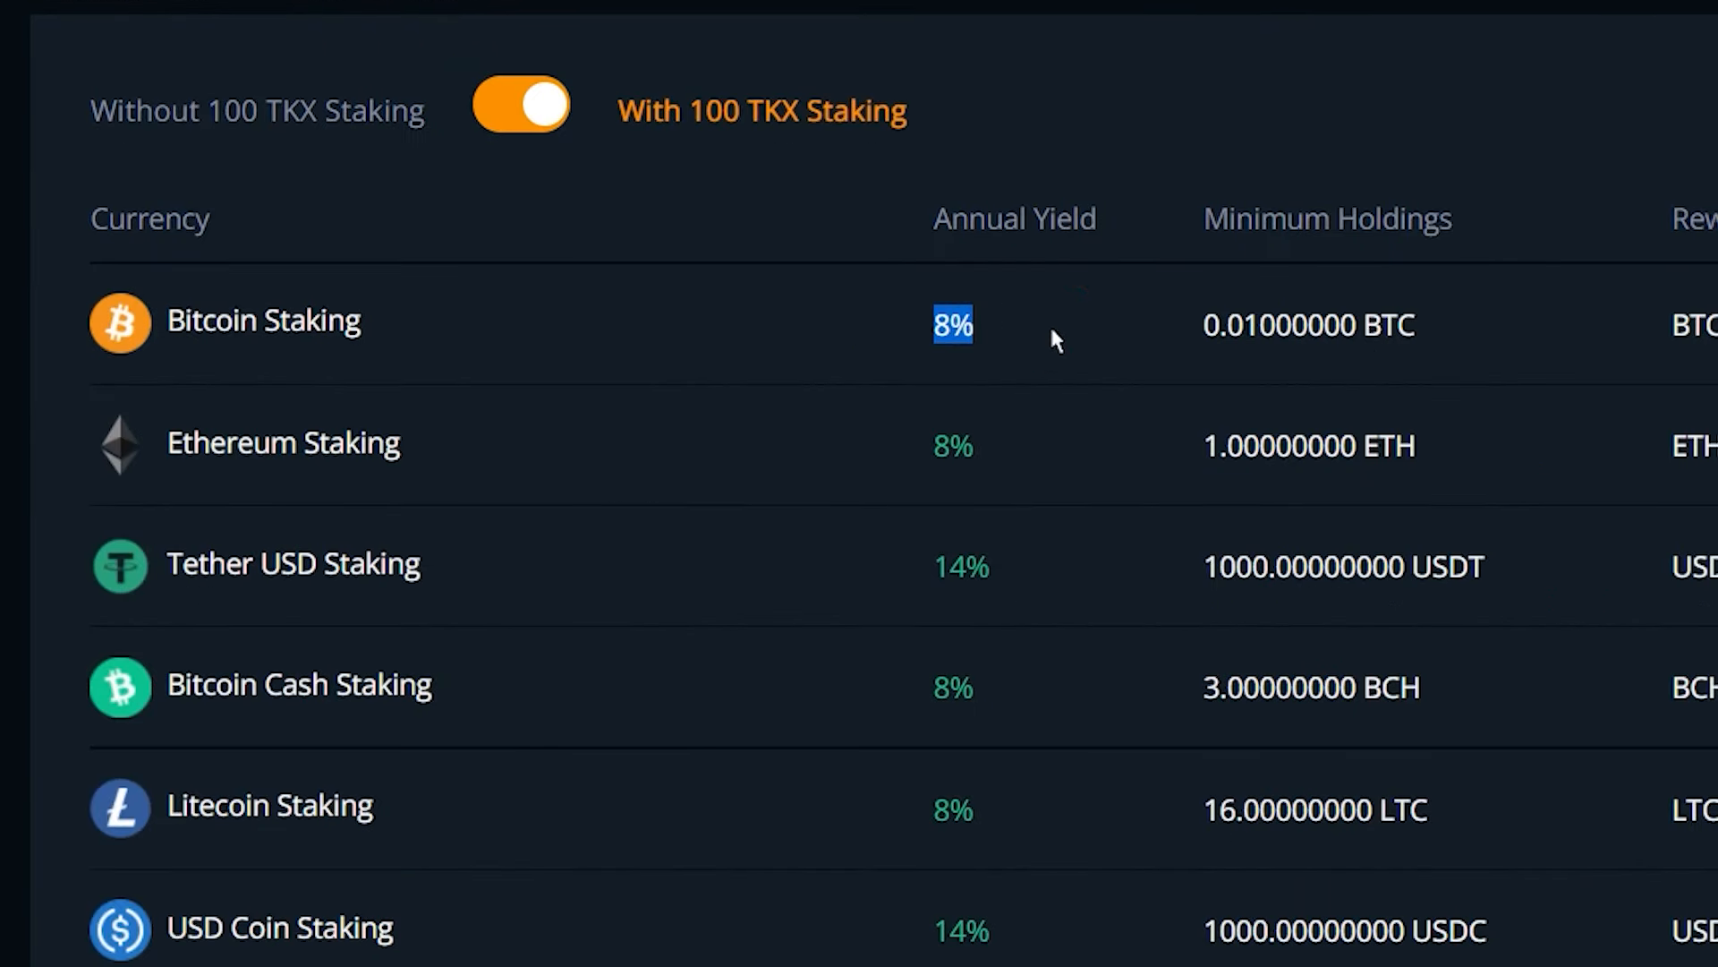